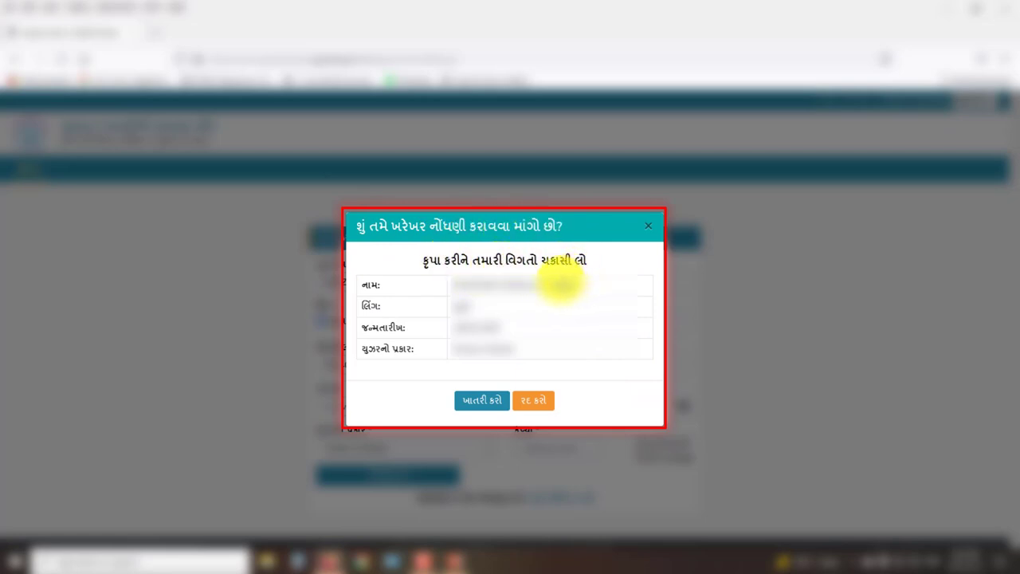
Check the name, gender, birth date and user type in the registration summary, and confirm the registration
mouse_move(358, 281)
left_mouse_down()
mouse_move(422, 373)
mouse_move(425, 363)
left_mouse_up()
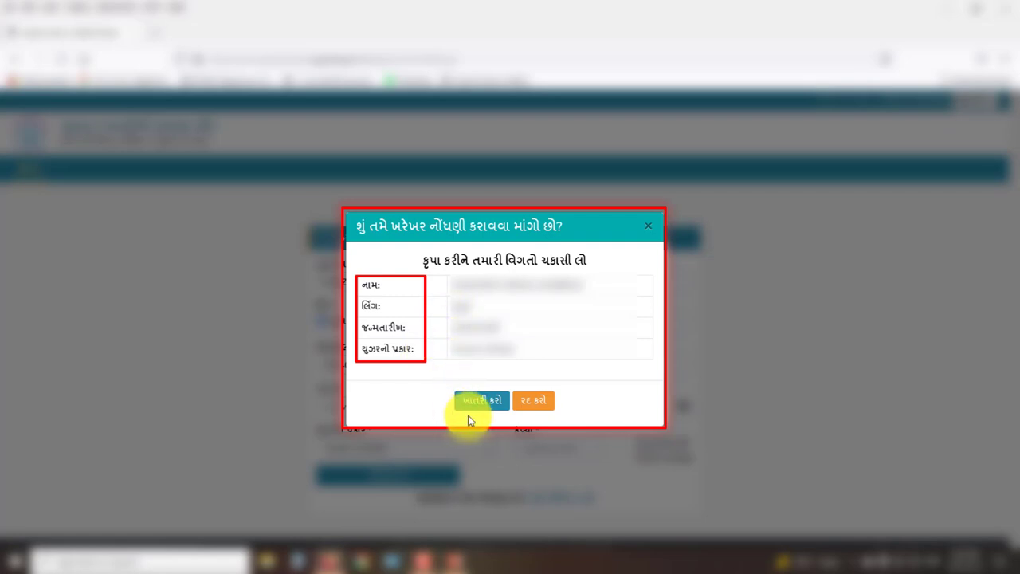
mouse_move(445, 390)
left_mouse_down()
mouse_move(495, 414)
mouse_move(555, 410)
left_mouse_up()
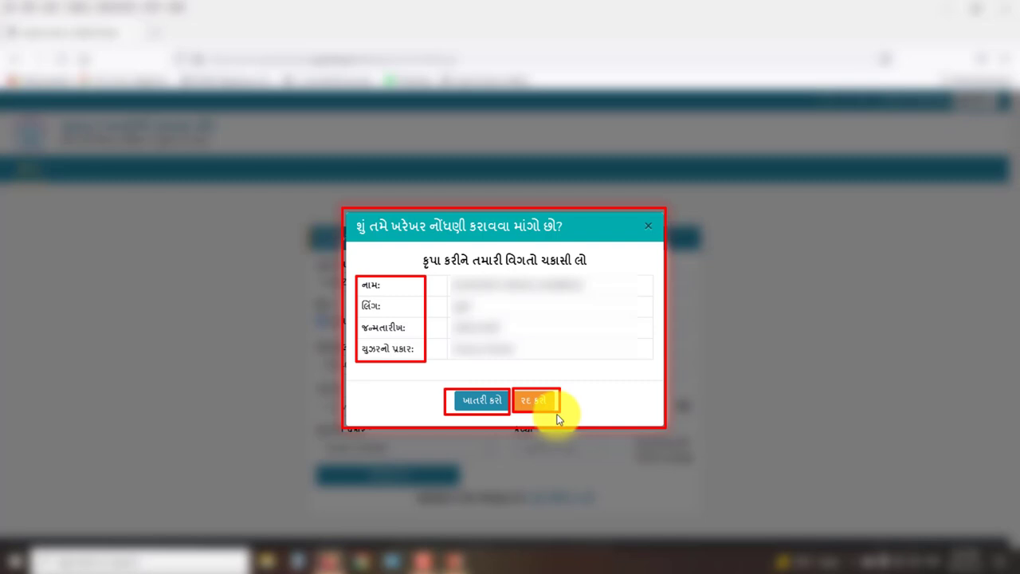
key("Escape")
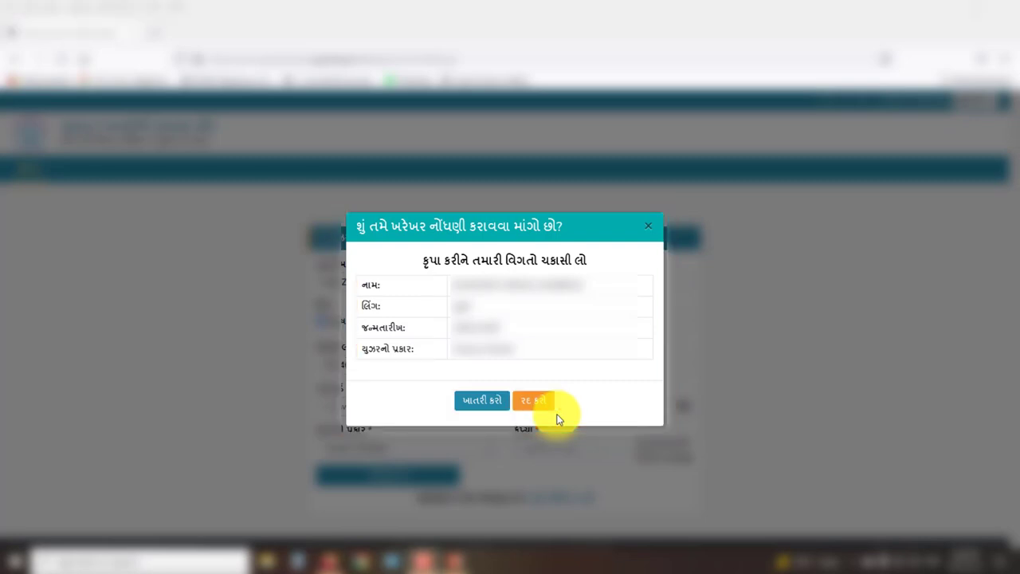
left_click(478, 401)
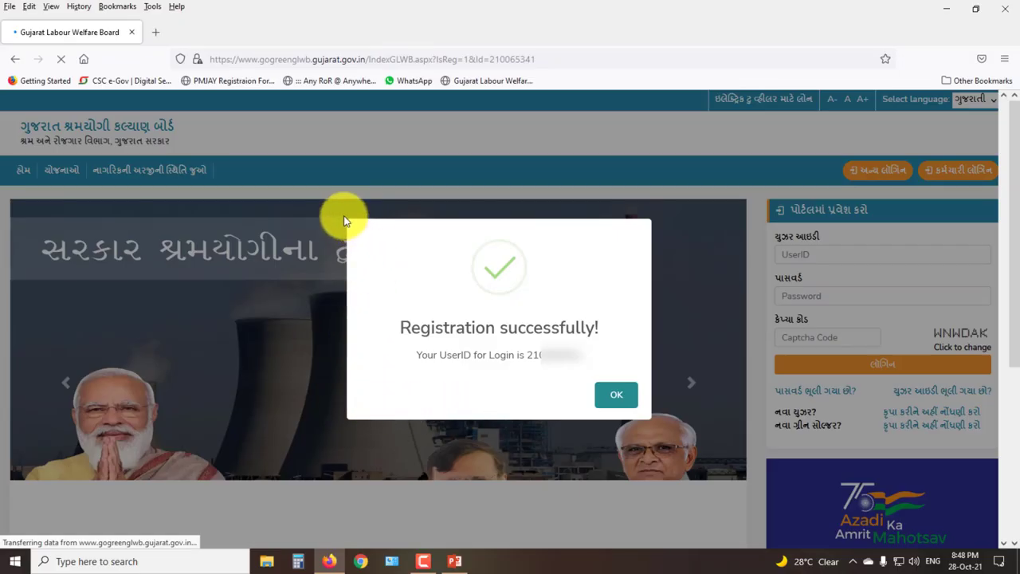
Read the registration message for the UserID needed to log in
mouse_move(345, 219)
left_mouse_down()
mouse_move(547, 386)
mouse_move(653, 422)
left_mouse_up()
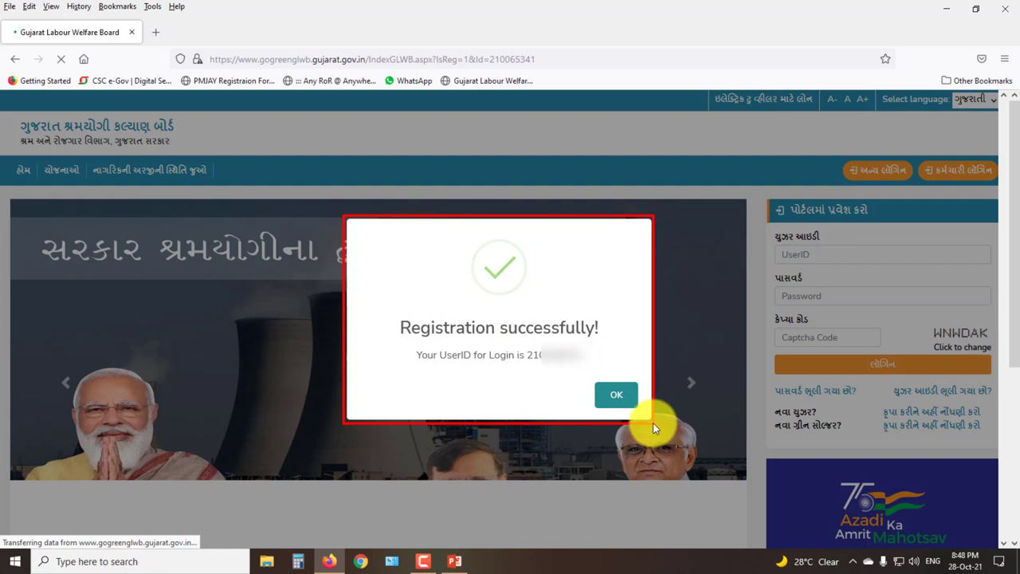
left_click_drag(389, 311, 604, 339)
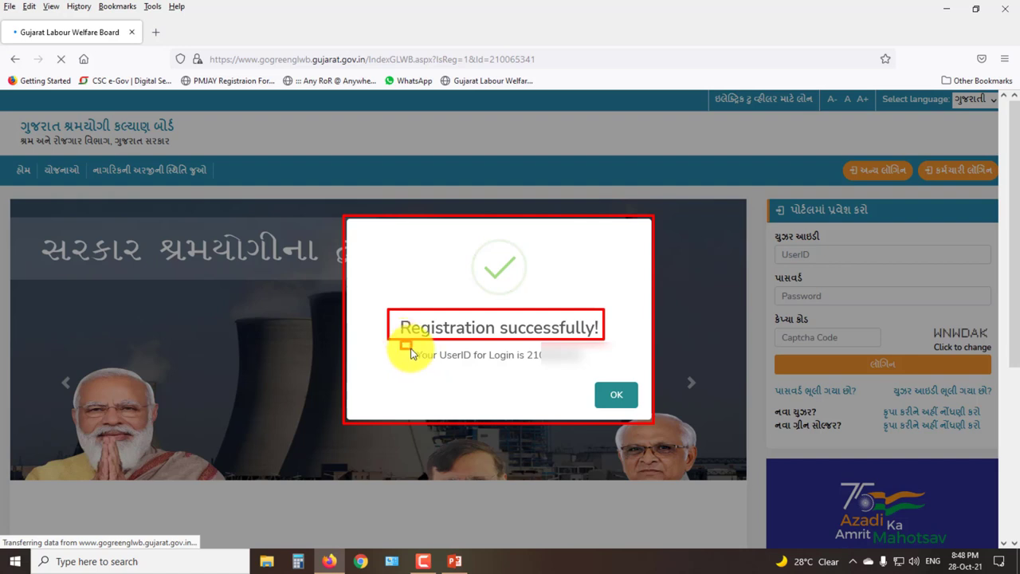
mouse_move(400, 342)
left_mouse_down()
mouse_move(511, 373)
mouse_move(594, 369)
left_mouse_up()
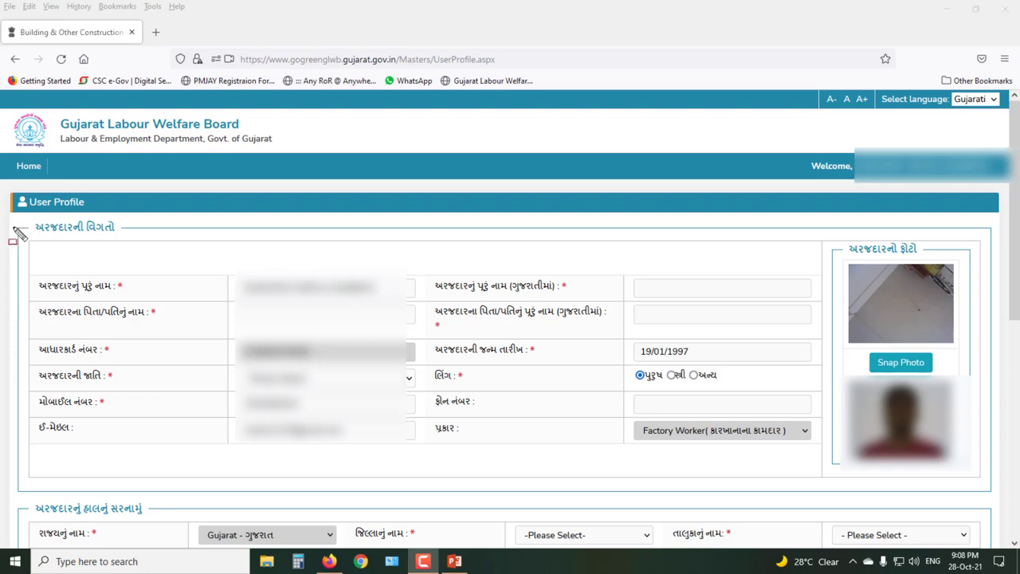
Examine the applicant's name, father's or husband's name, Aadhaar number, birth date and photo fields in the user profile
mouse_move(11, 227)
left_mouse_down()
mouse_move(659, 453)
mouse_move(993, 480)
mouse_move(1002, 501)
left_mouse_up()
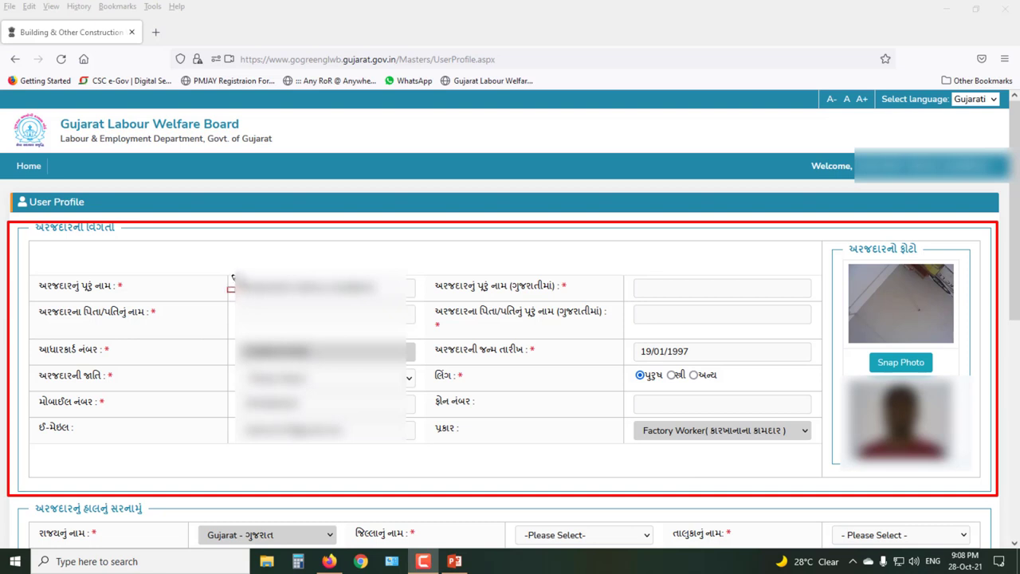
mouse_move(231, 272)
left_mouse_down()
mouse_move(388, 311)
mouse_move(415, 302)
left_mouse_up()
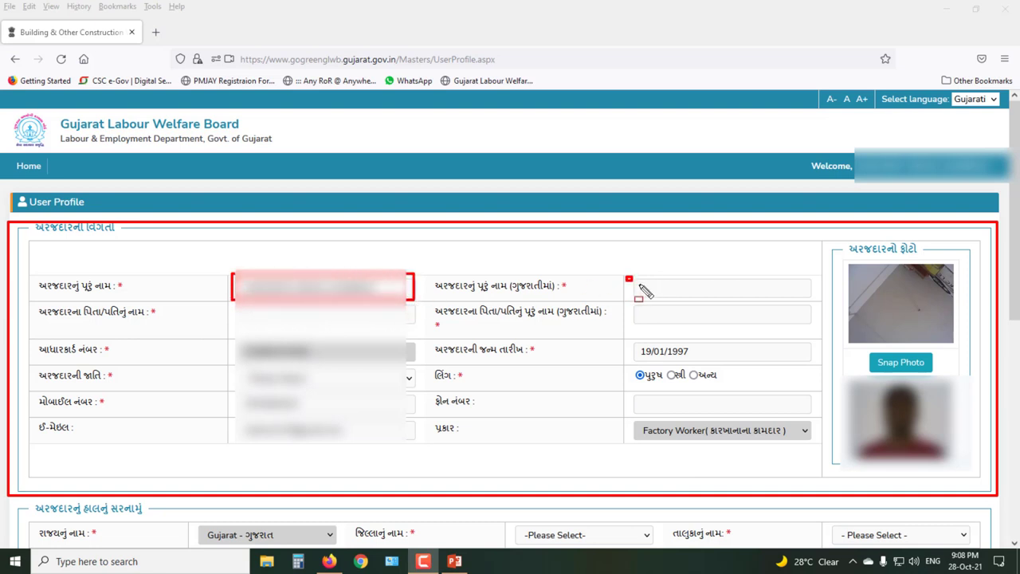
mouse_move(639, 284)
left_mouse_down()
mouse_move(815, 313)
mouse_move(818, 303)
left_mouse_up()
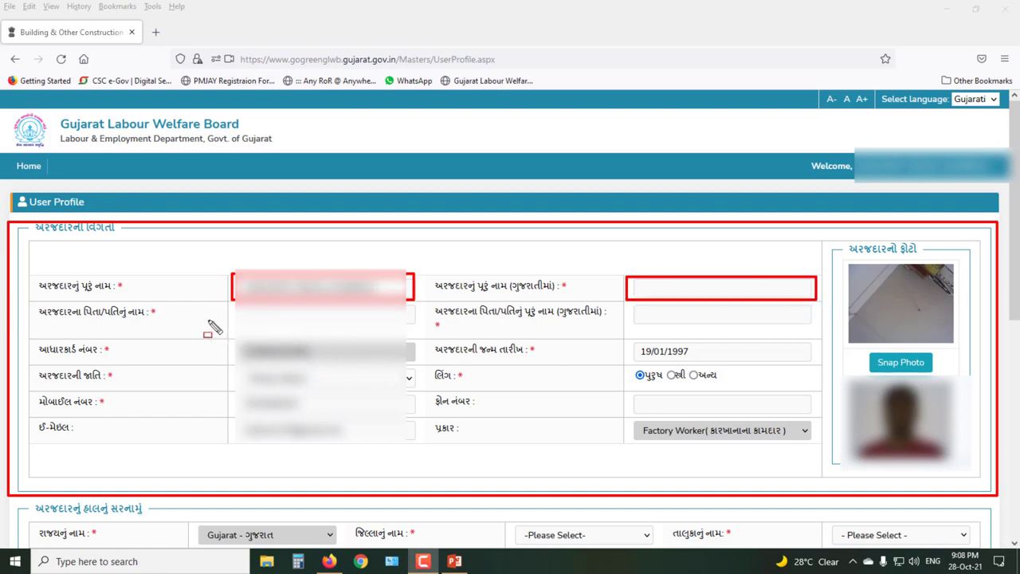
mouse_move(229, 308)
left_mouse_down()
mouse_move(343, 330)
mouse_move(419, 327)
left_mouse_up()
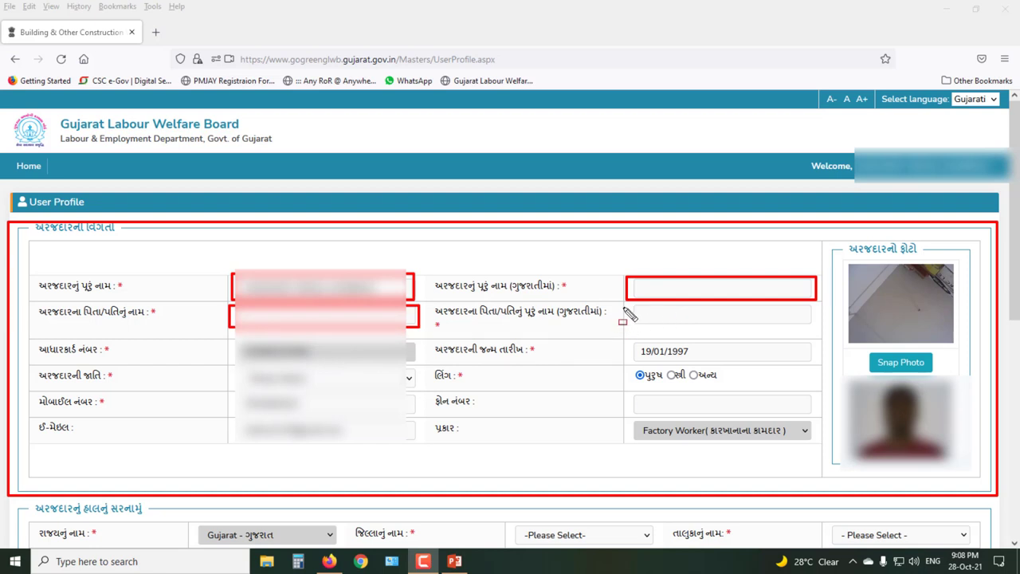
mouse_move(623, 306)
left_mouse_down()
mouse_move(816, 328)
mouse_move(875, 365)
mouse_move(935, 373)
left_mouse_up()
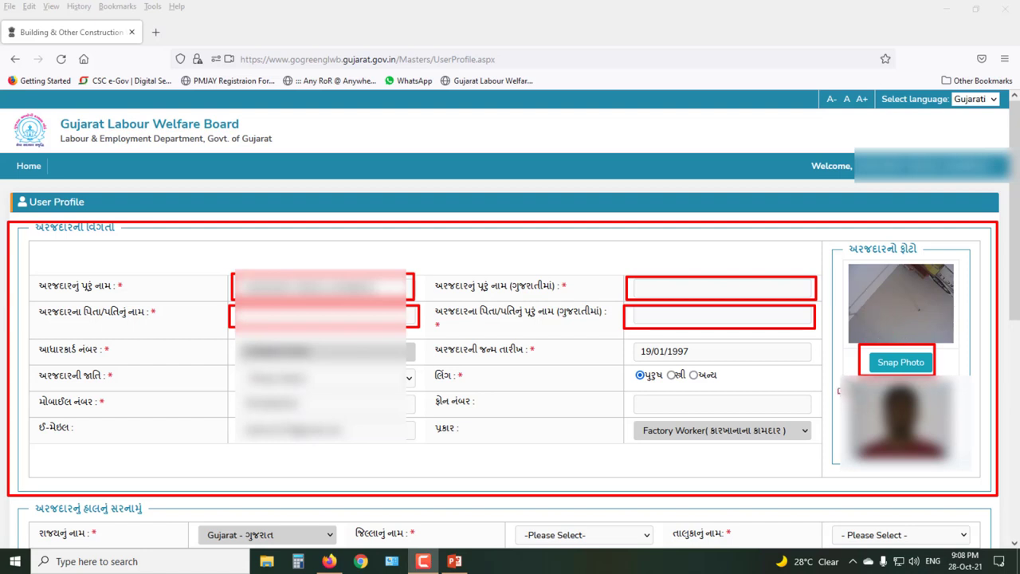
mouse_move(841, 376)
left_mouse_down()
mouse_move(877, 422)
mouse_move(964, 472)
left_mouse_up()
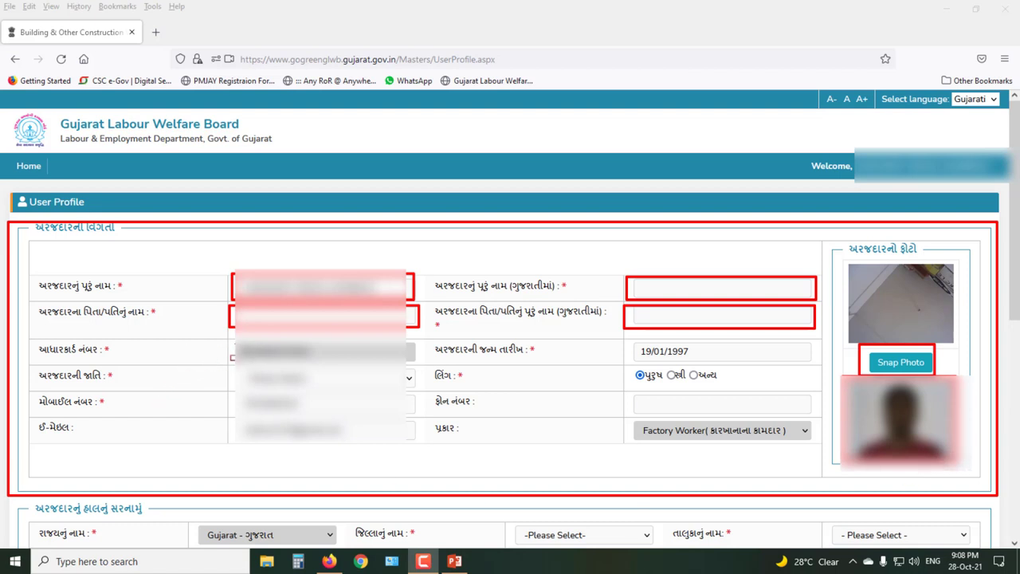
mouse_move(230, 340)
left_mouse_down()
mouse_move(233, 351)
mouse_move(303, 369)
mouse_move(419, 365)
left_mouse_up()
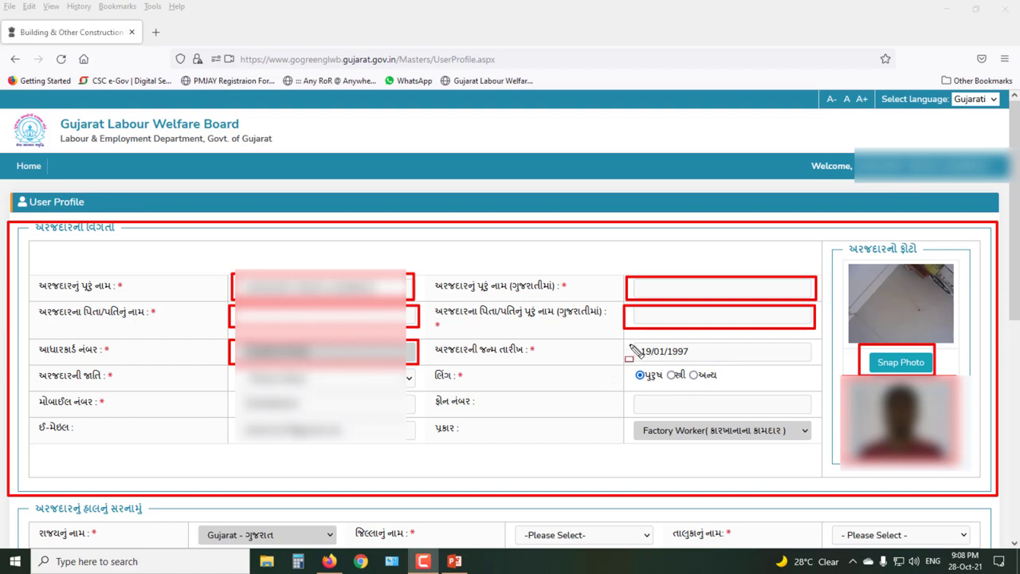
left_click_drag(630, 342, 814, 363)
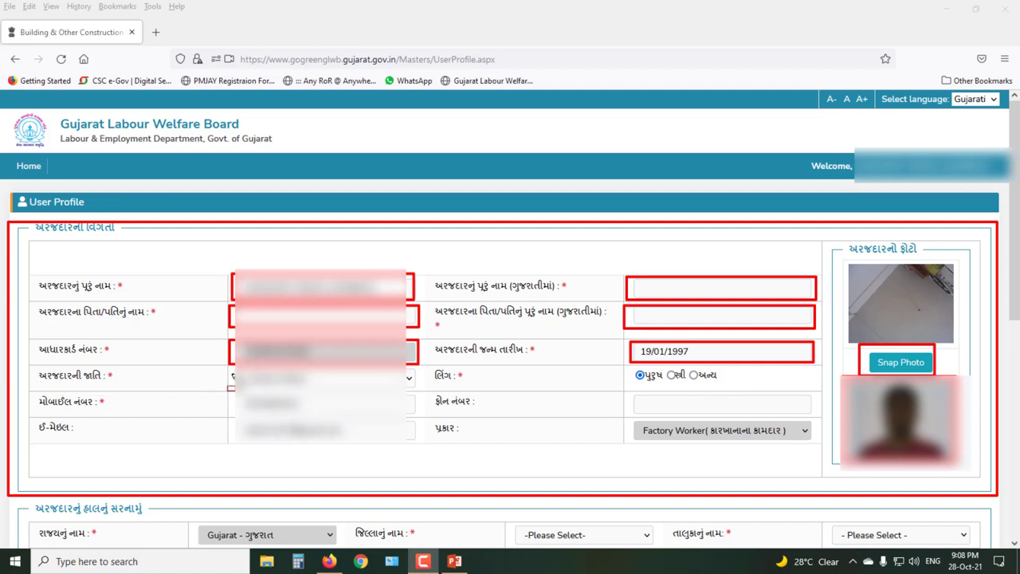
key("Escape")
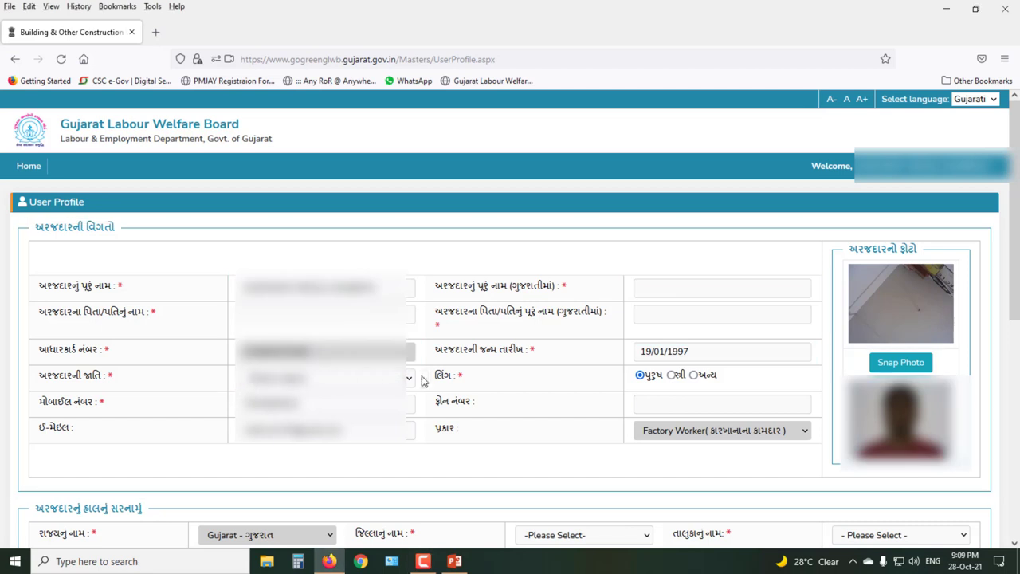
Examine the applicant's caste options and the gender, mobile, phone, e-mail and worker type fields
left_click(409, 379)
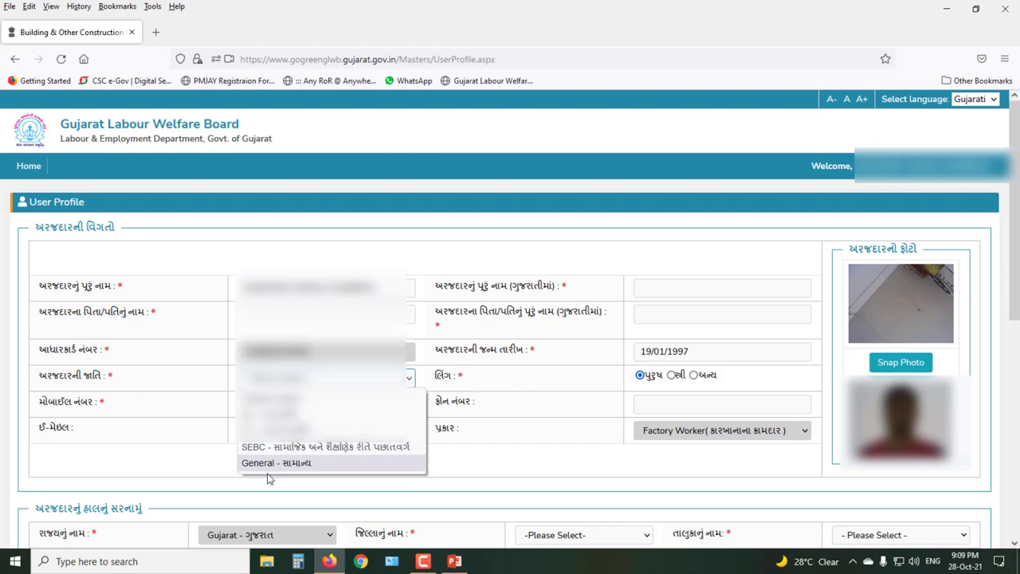
left_click(232, 387)
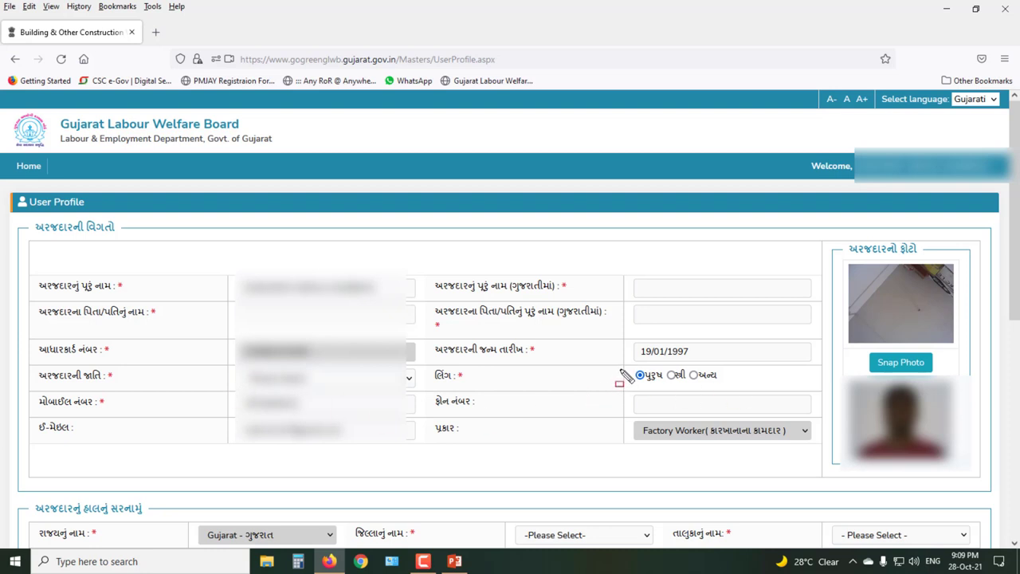
mouse_move(621, 367)
left_mouse_down()
mouse_move(639, 387)
mouse_move(811, 390)
mouse_move(819, 399)
left_mouse_up()
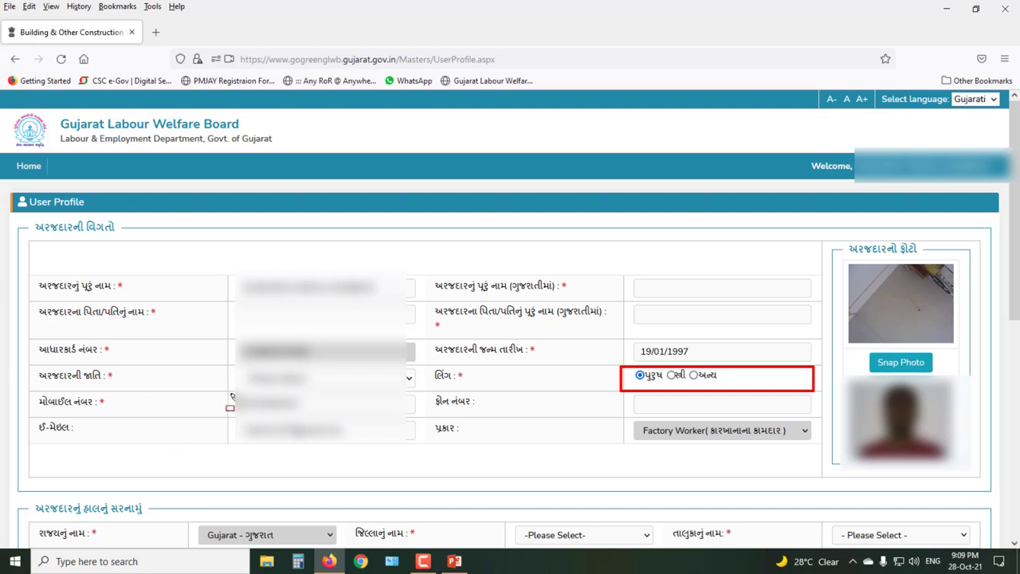
mouse_move(232, 393)
left_mouse_down()
mouse_move(288, 419)
mouse_move(419, 416)
left_mouse_up()
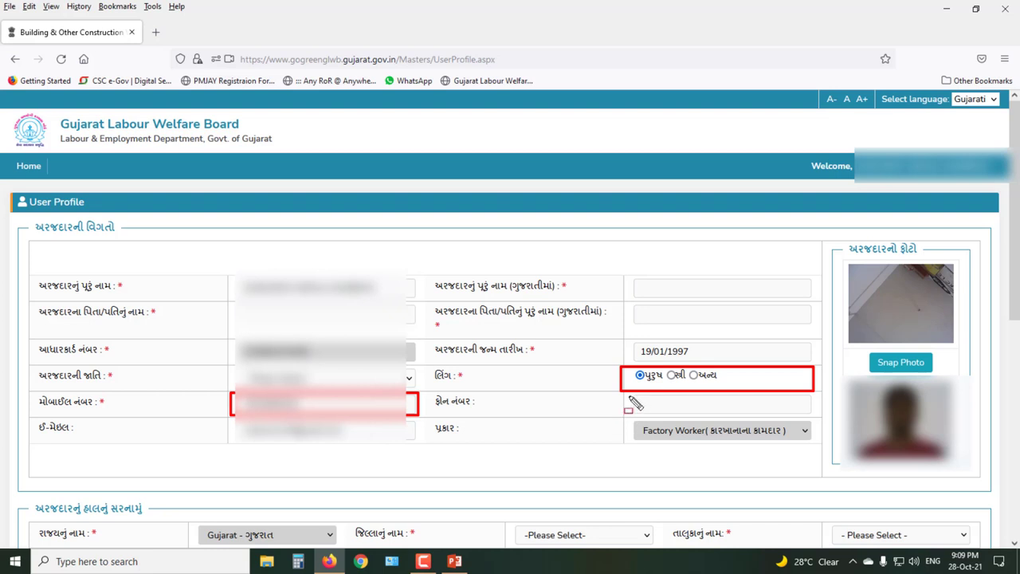
left_click_drag(625, 397, 812, 418)
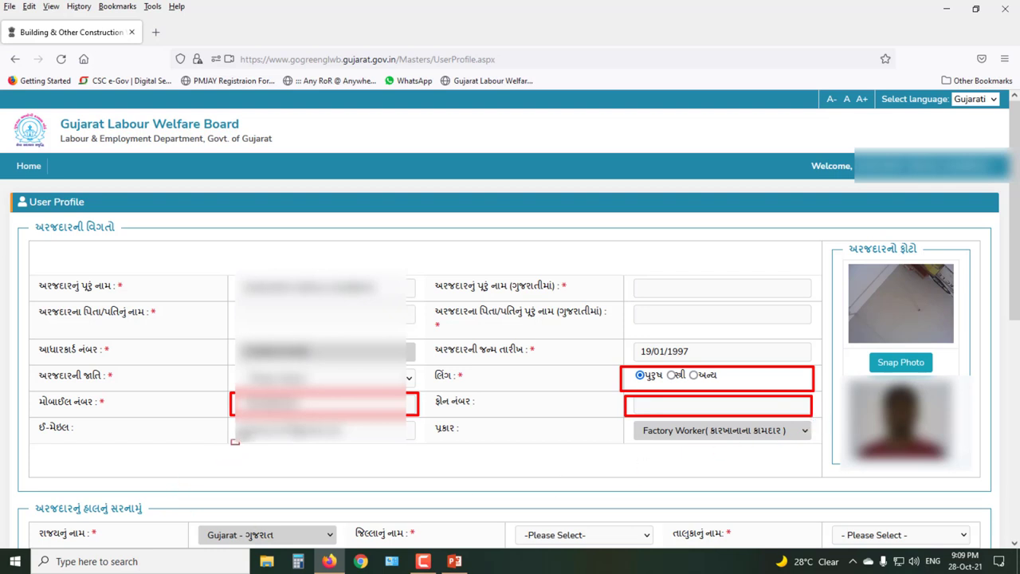
mouse_move(229, 421)
left_mouse_down()
mouse_move(243, 437)
mouse_move(419, 443)
left_mouse_up()
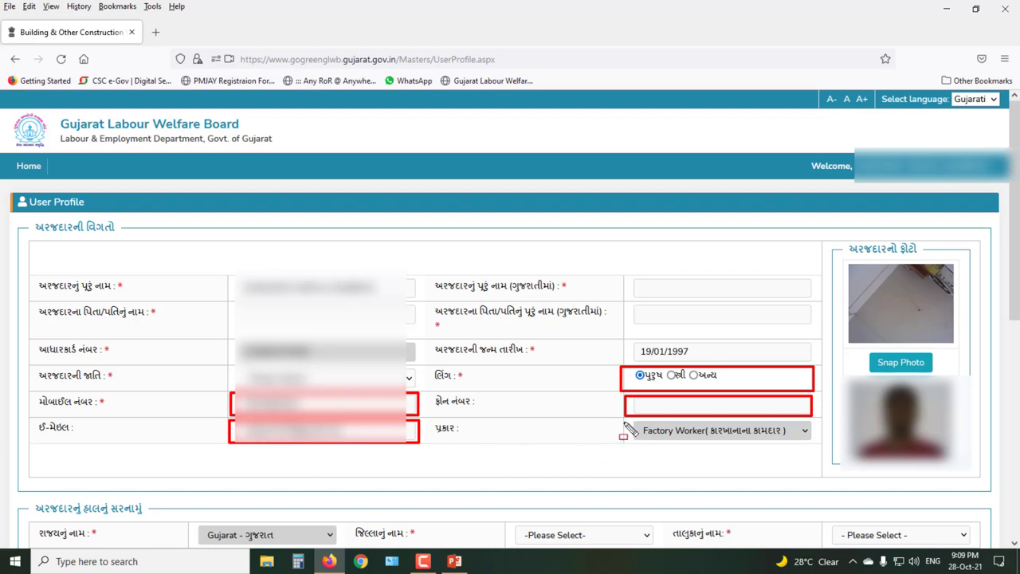
mouse_move(623, 416)
left_mouse_down()
mouse_move(725, 441)
mouse_move(815, 443)
left_mouse_up()
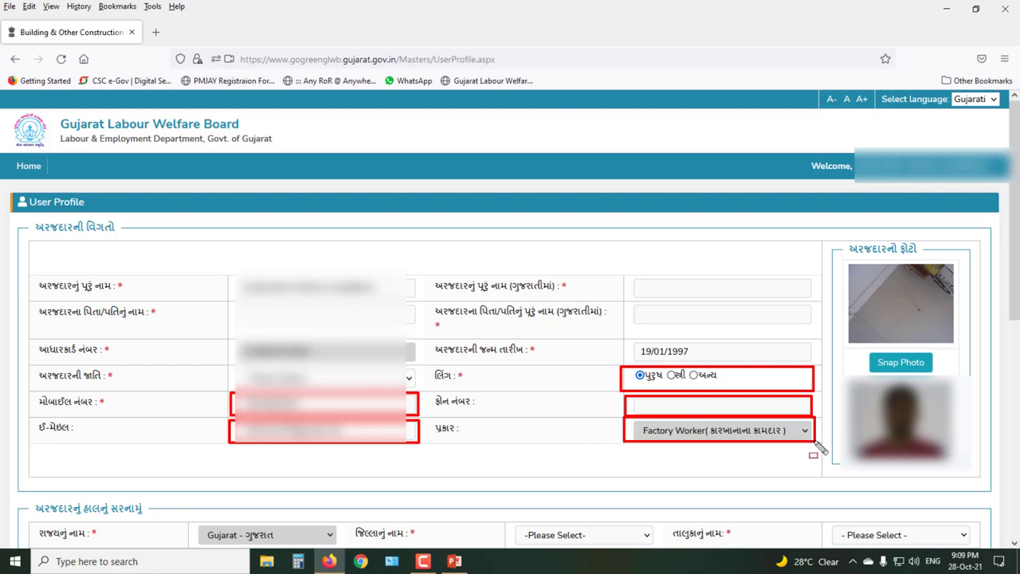
key("e")
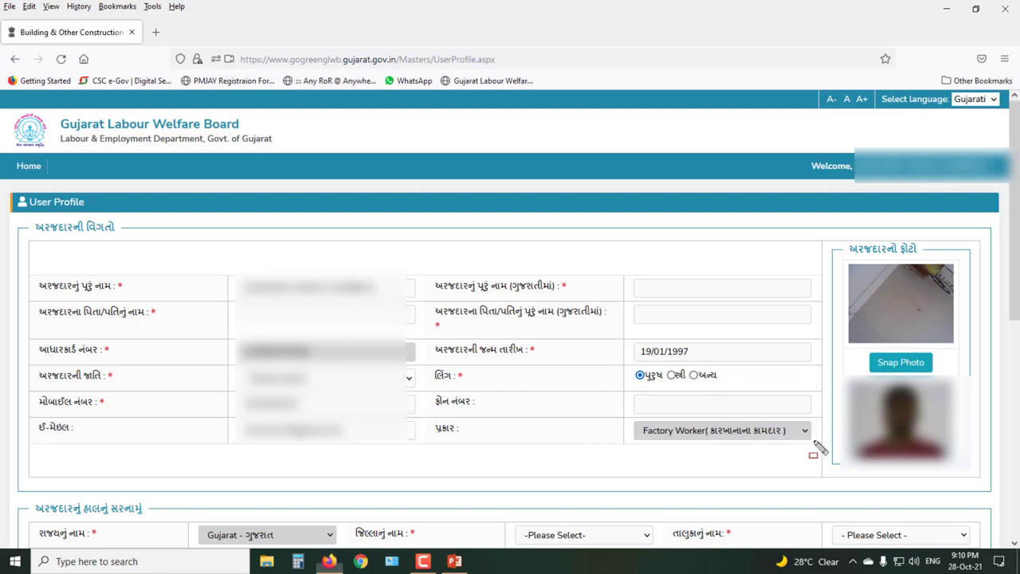
key("Escape")
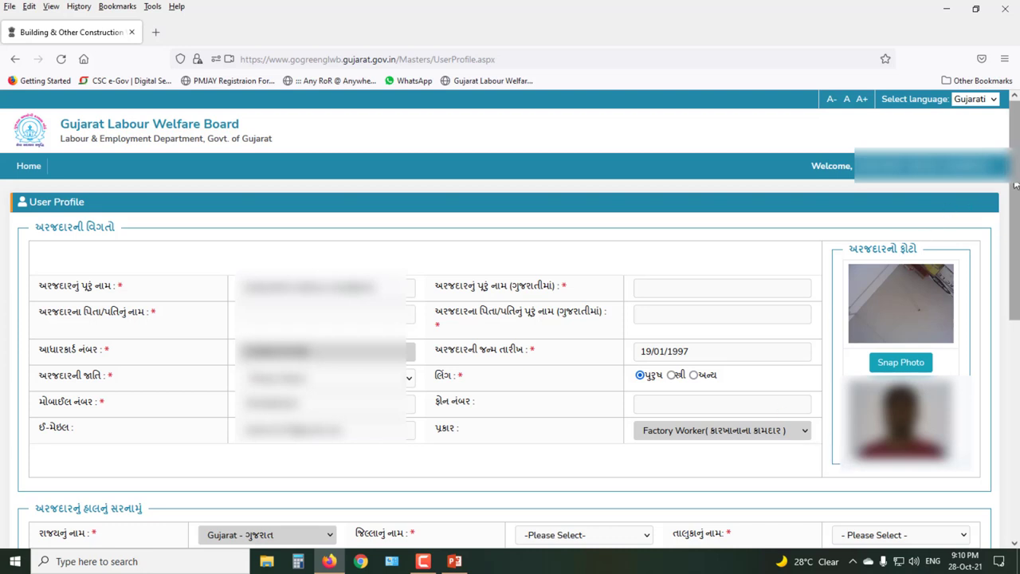
Examine the fields of the current address section and the permanent address section, including its same-as-above option
scroll(1016, 185, "down", 5)
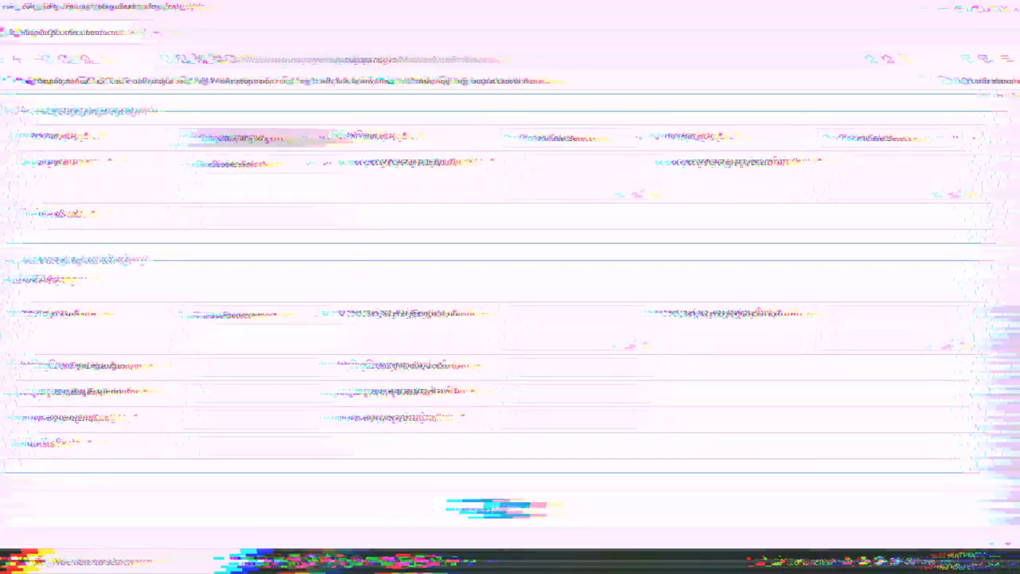
mouse_move(2, 98)
left_mouse_down()
mouse_move(992, 223)
mouse_move(996, 252)
left_mouse_up()
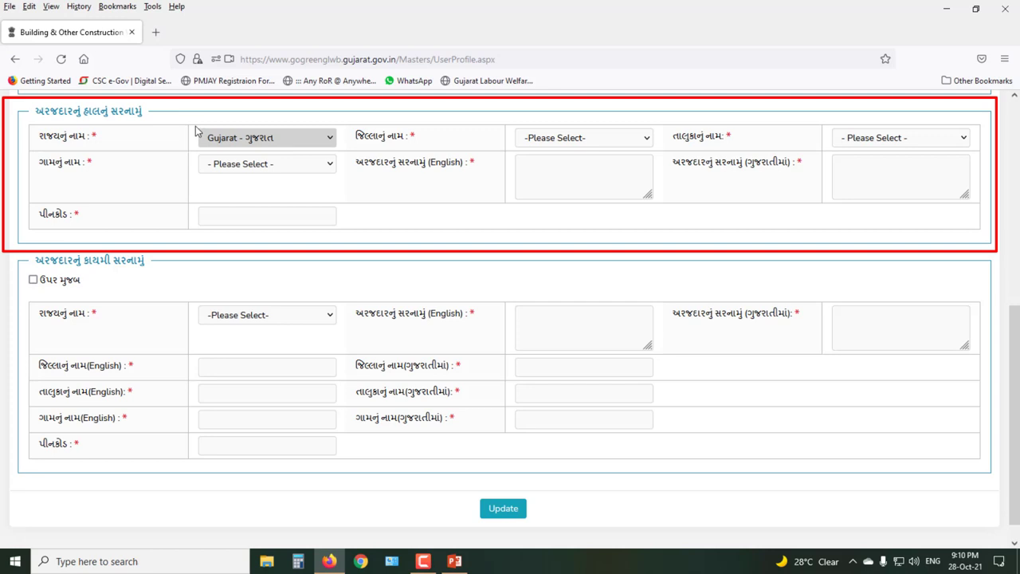
mouse_move(193, 126)
left_mouse_down()
mouse_move(258, 148)
mouse_move(337, 150)
left_mouse_up()
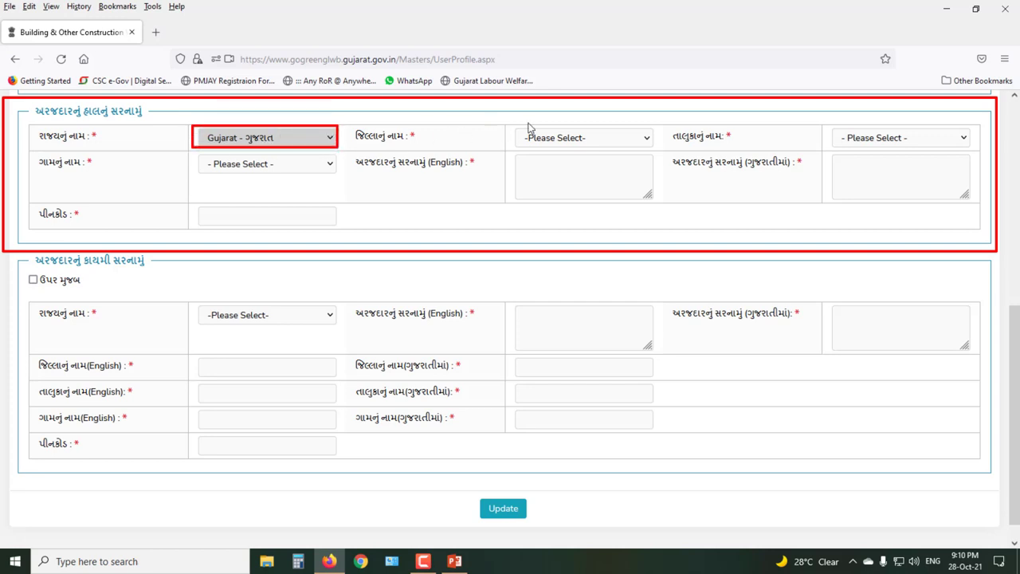
left_click_drag(518, 129, 654, 148)
left_click_drag(832, 130, 971, 150)
left_click_drag(192, 155, 337, 182)
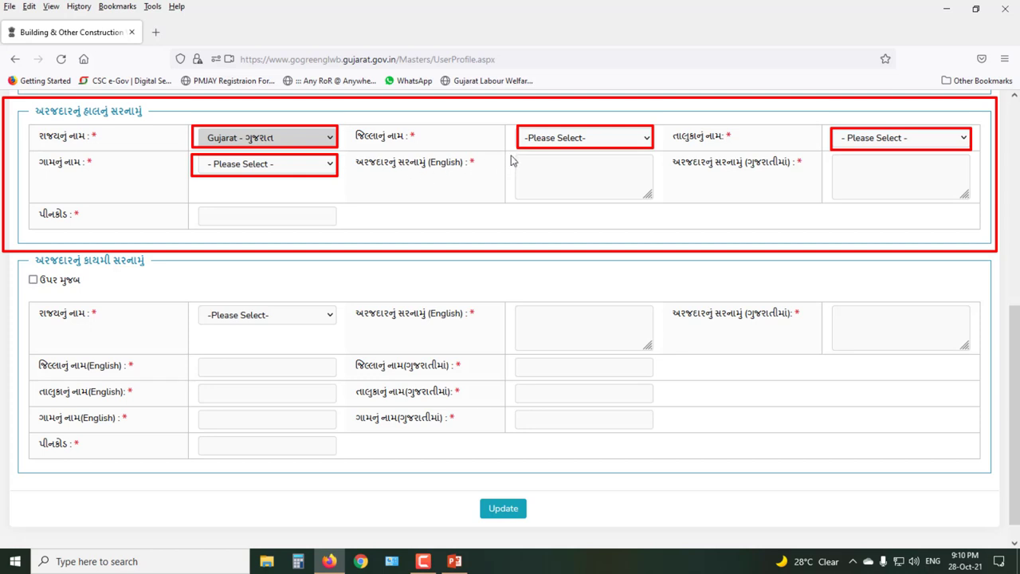
mouse_move(510, 155)
left_mouse_down()
mouse_move(547, 178)
mouse_move(661, 210)
left_mouse_up()
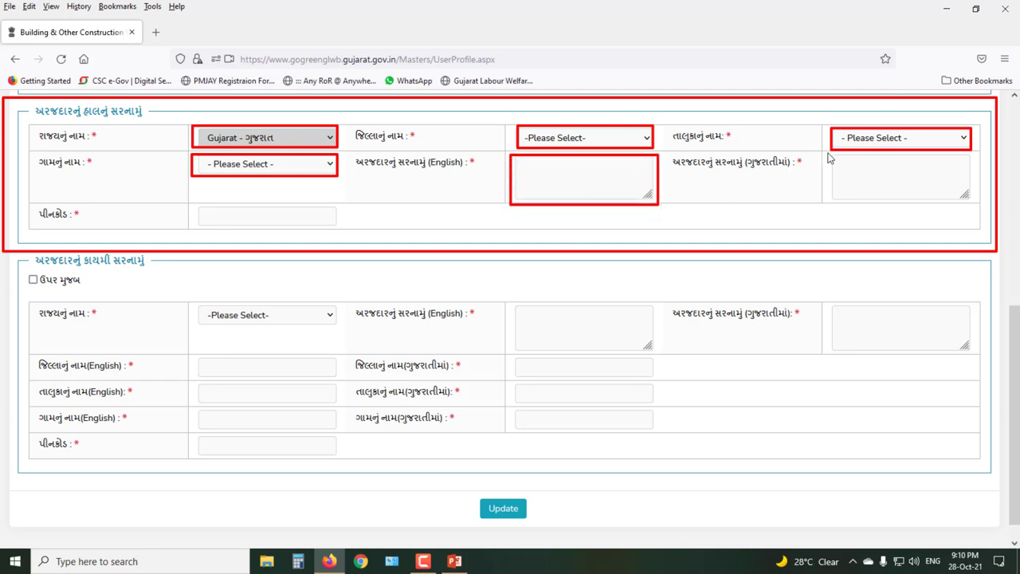
left_click_drag(829, 154, 975, 204)
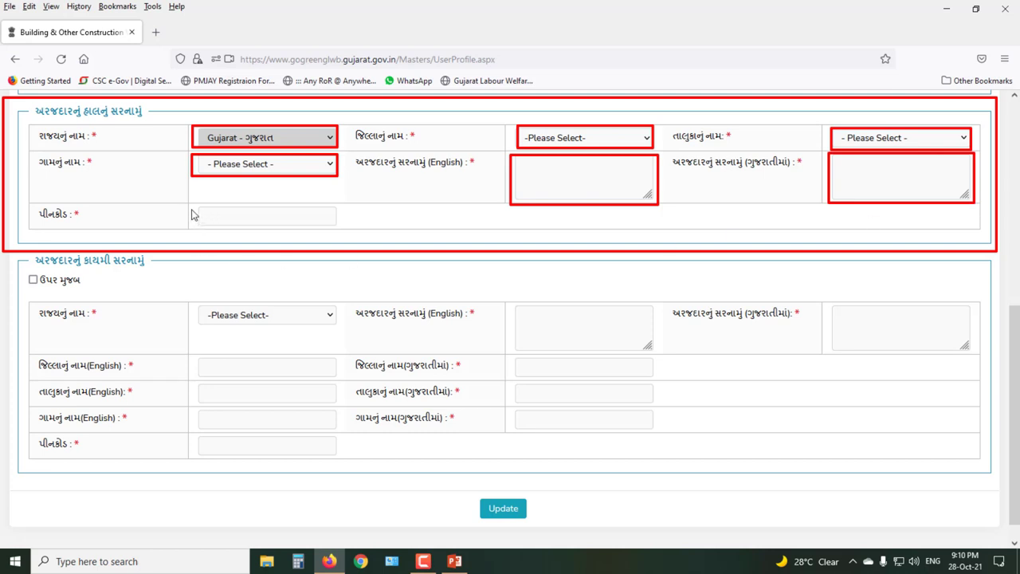
left_click_drag(192, 205, 331, 241)
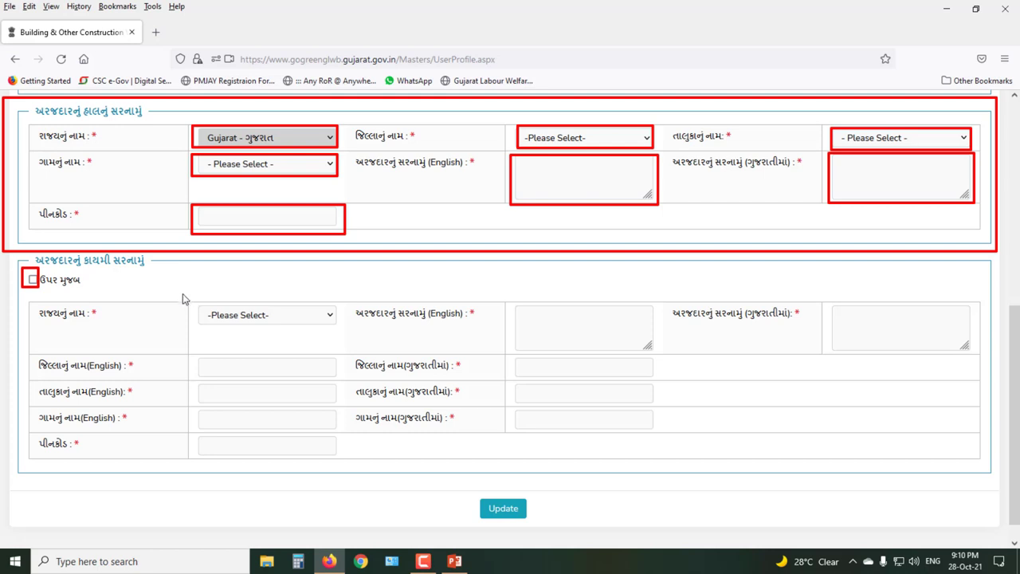
mouse_move(177, 287)
left_mouse_down()
mouse_move(511, 401)
mouse_move(967, 452)
mouse_move(981, 468)
left_mouse_up()
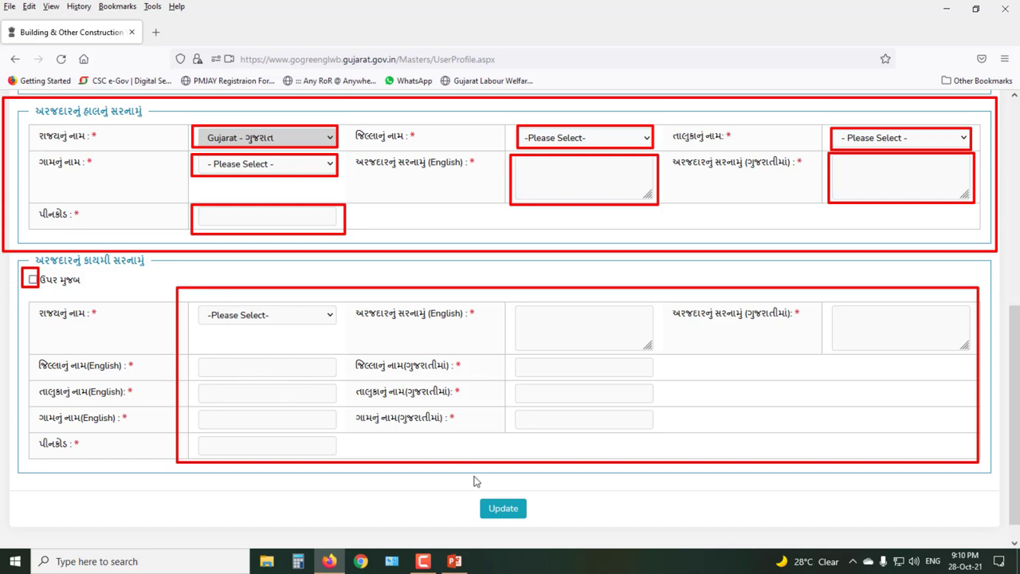
Submit the completed user profile with its current and permanent address details
mouse_move(470, 493)
left_mouse_down()
mouse_move(519, 530)
mouse_move(534, 527)
left_mouse_up()
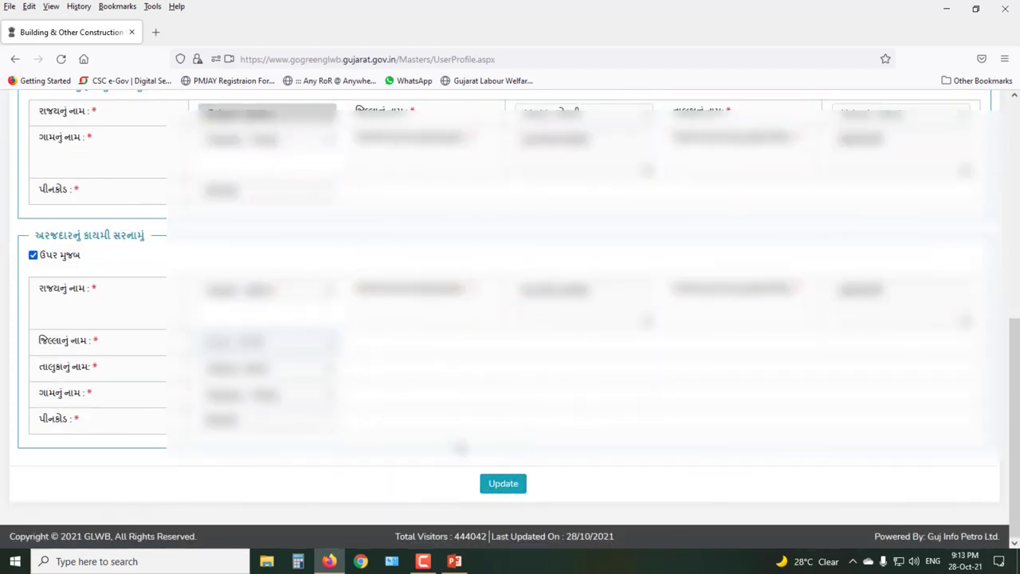
left_click(503, 484)
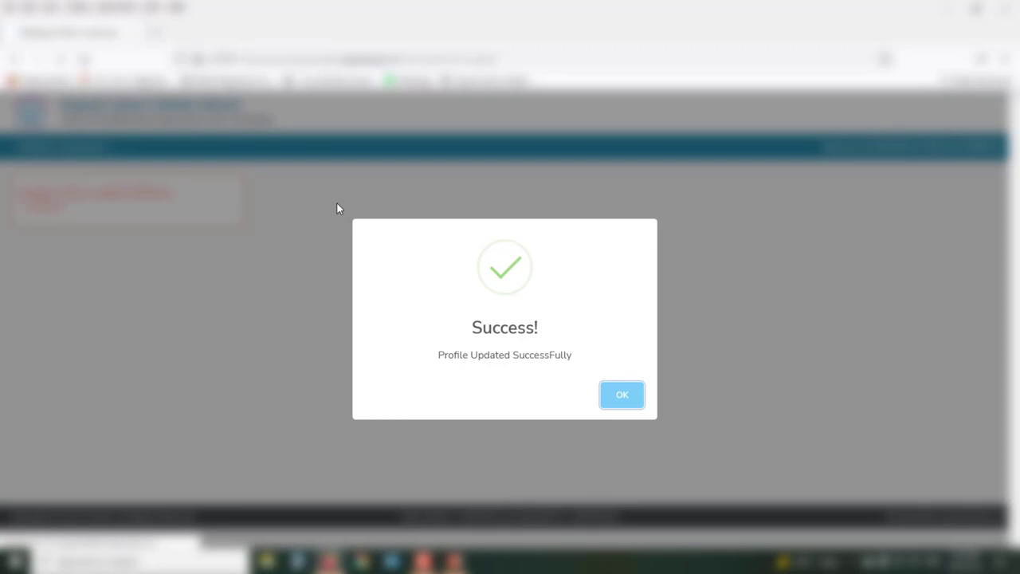
Acknowledge the profile update and open the applicant's electric two-wheeler subsidy application
mouse_move(338, 204)
left_mouse_down()
mouse_move(373, 258)
mouse_move(515, 396)
mouse_move(640, 439)
mouse_move(668, 429)
left_mouse_up()
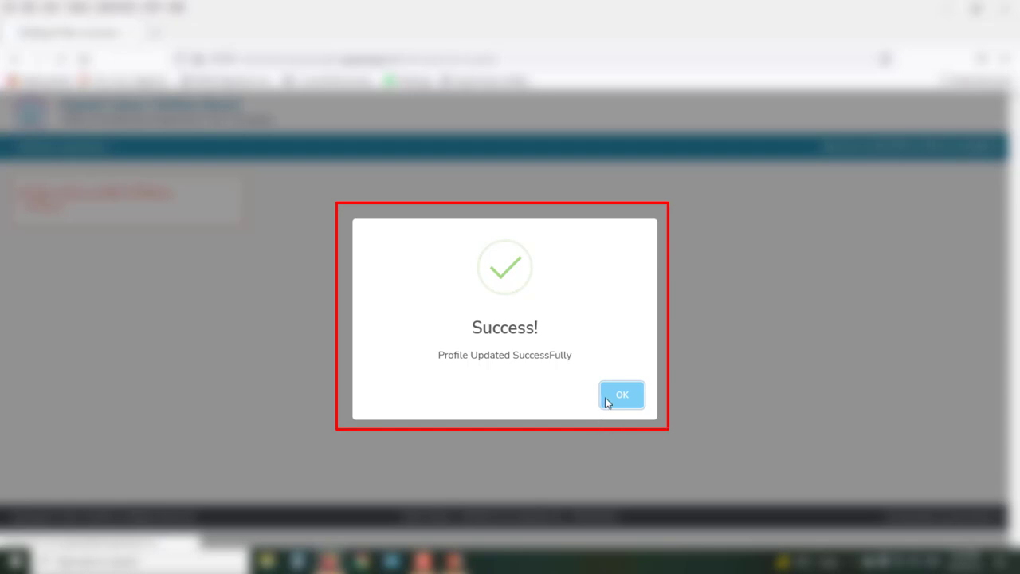
left_click_drag(626, 405, 646, 413)
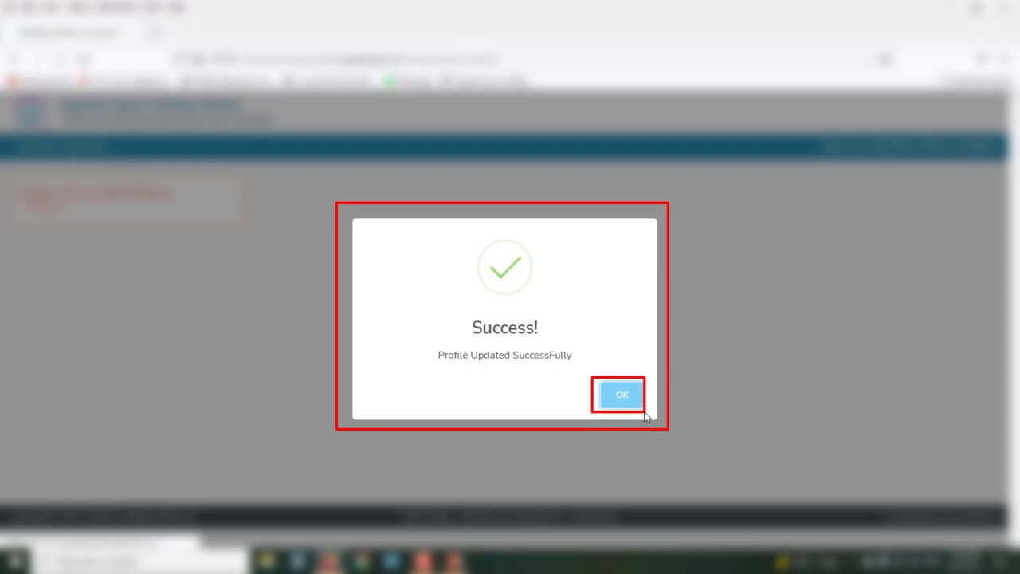
key("Escape")
left_click(626, 402)
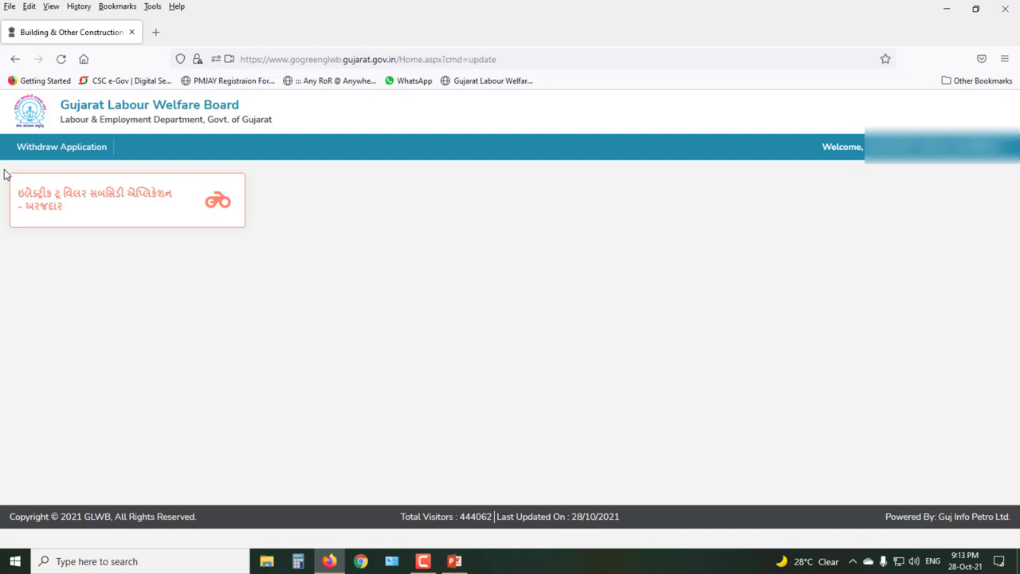
mouse_move(2, 171)
left_mouse_down()
mouse_move(151, 234)
mouse_move(258, 242)
left_mouse_up()
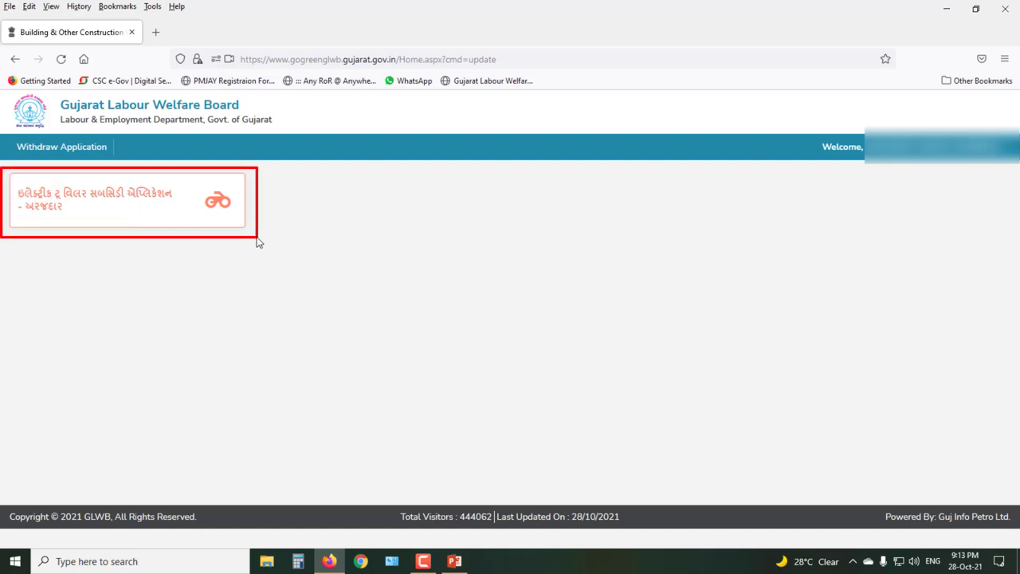
key("Escape")
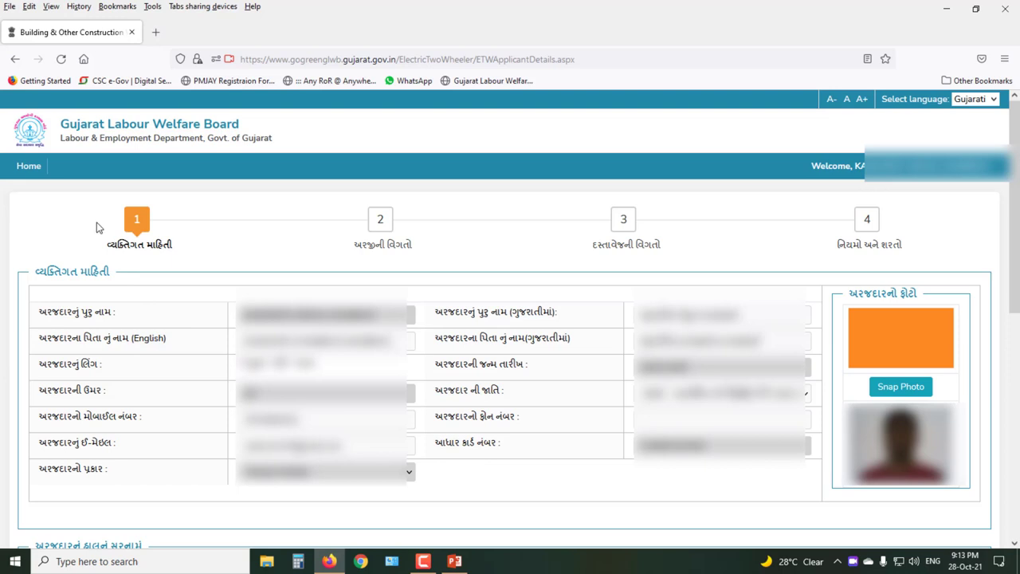
Review the four application stages and save the applicant's personal information and addresses to proceed to the application details
left_click(96, 203)
left_click_drag(110, 222, 181, 261)
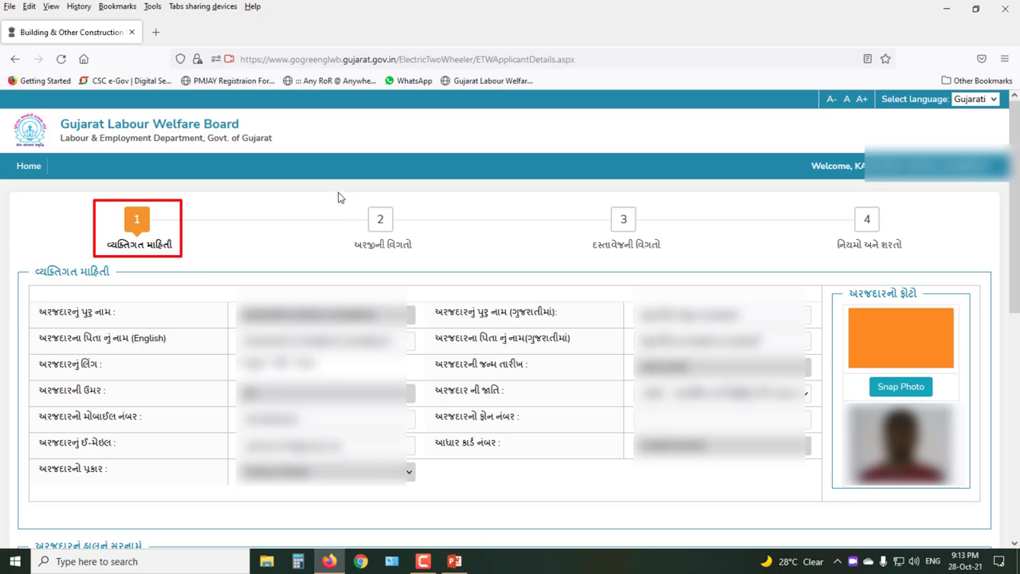
left_click_drag(337, 192, 417, 258)
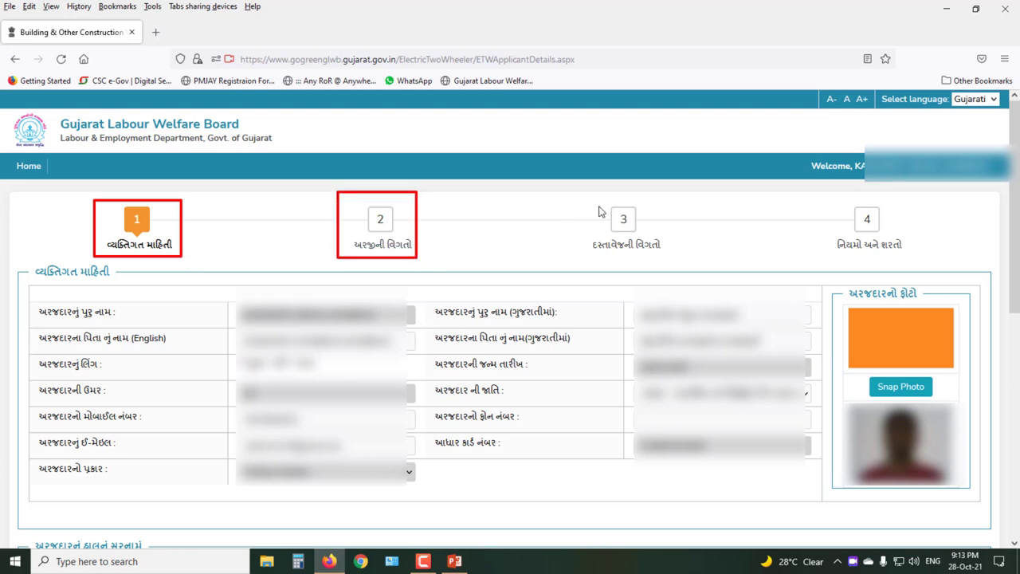
left_click_drag(589, 196, 674, 261)
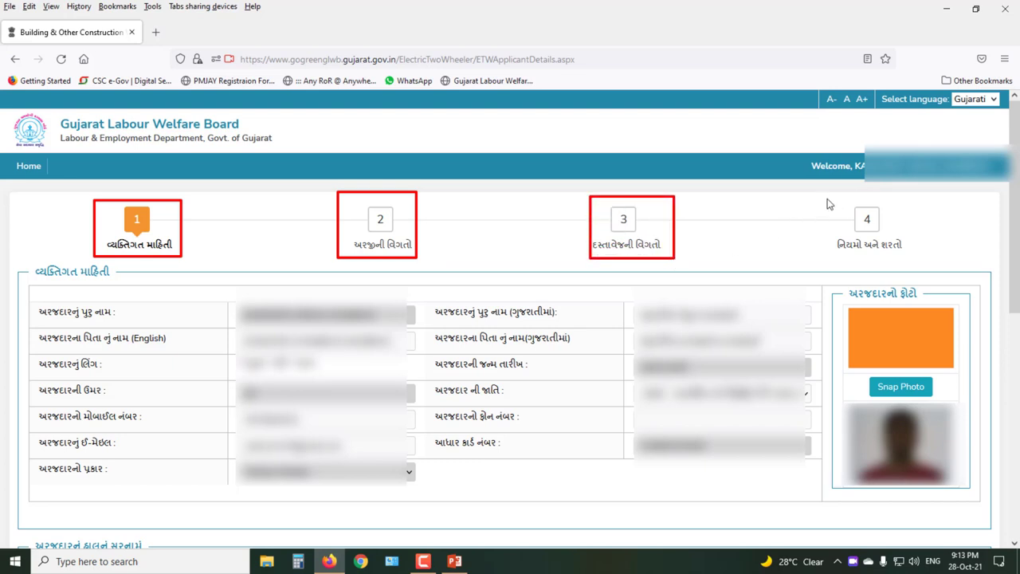
left_click_drag(826, 198, 896, 249)
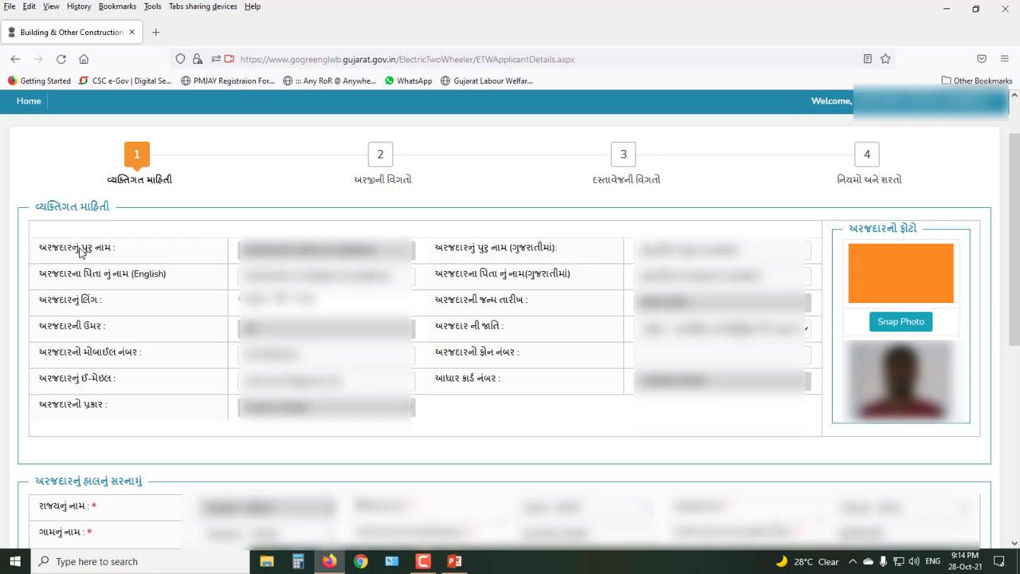
scroll(80, 254, "down", 5)
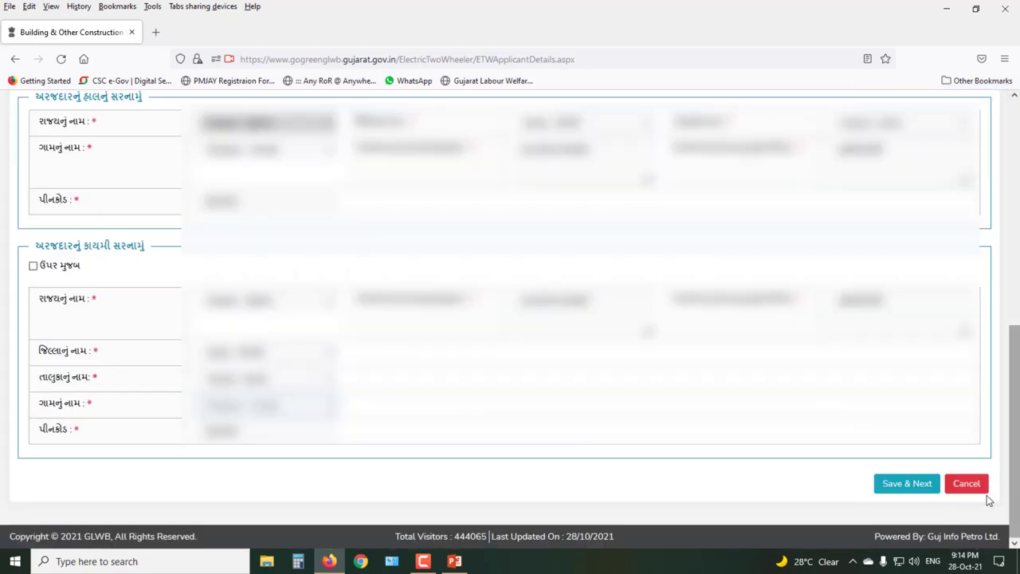
left_click(901, 484)
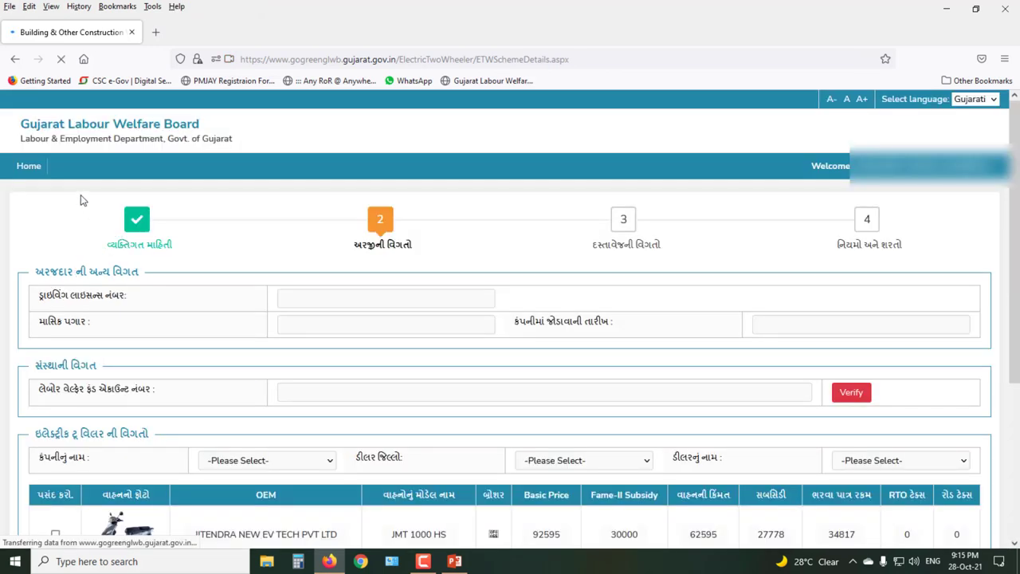
Examine the driving licence, monthly salary, joining date and Labour Welfare Fund account number fields in the application details
left_click_drag(80, 194, 187, 262)
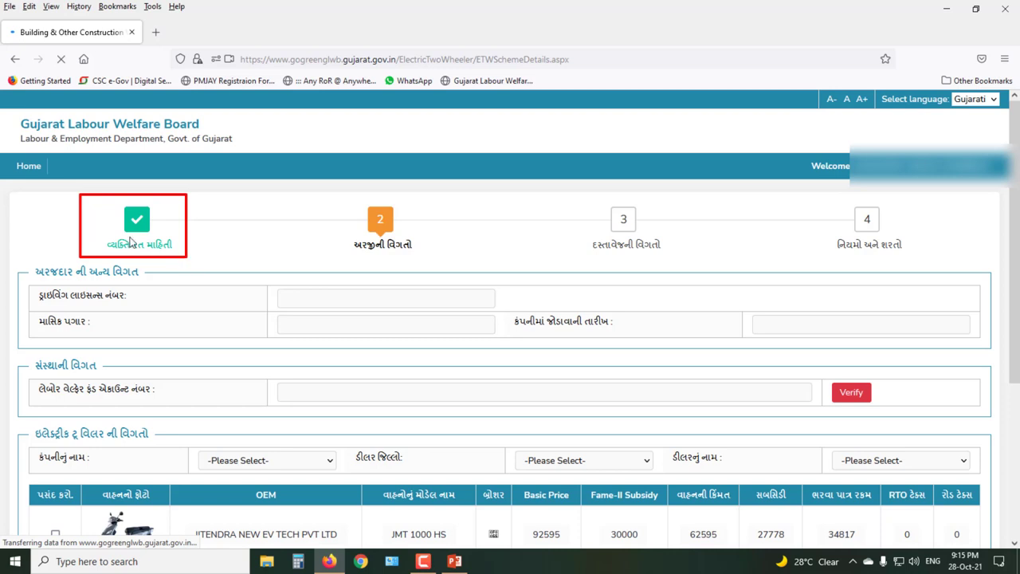
left_click_drag(117, 203, 153, 236)
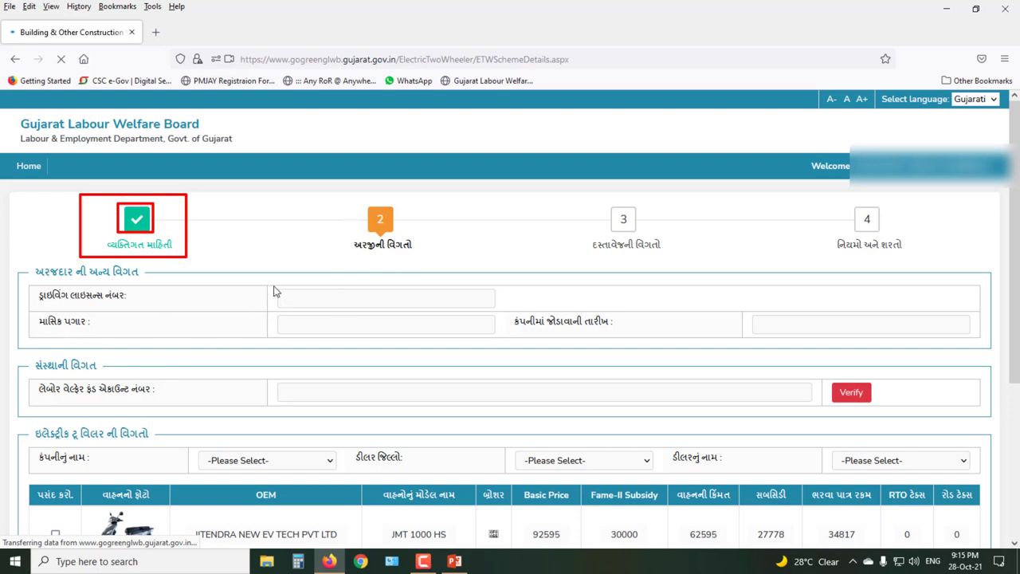
mouse_move(275, 288)
left_mouse_down()
mouse_move(353, 315)
mouse_move(498, 315)
left_mouse_up()
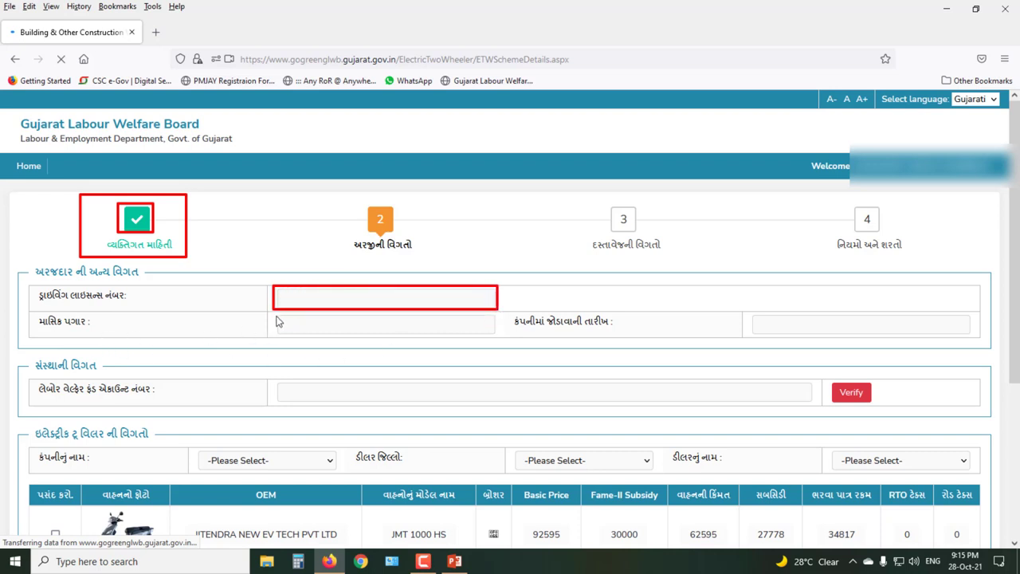
mouse_move(276, 319)
left_mouse_down()
mouse_move(348, 338)
mouse_move(500, 338)
left_mouse_up()
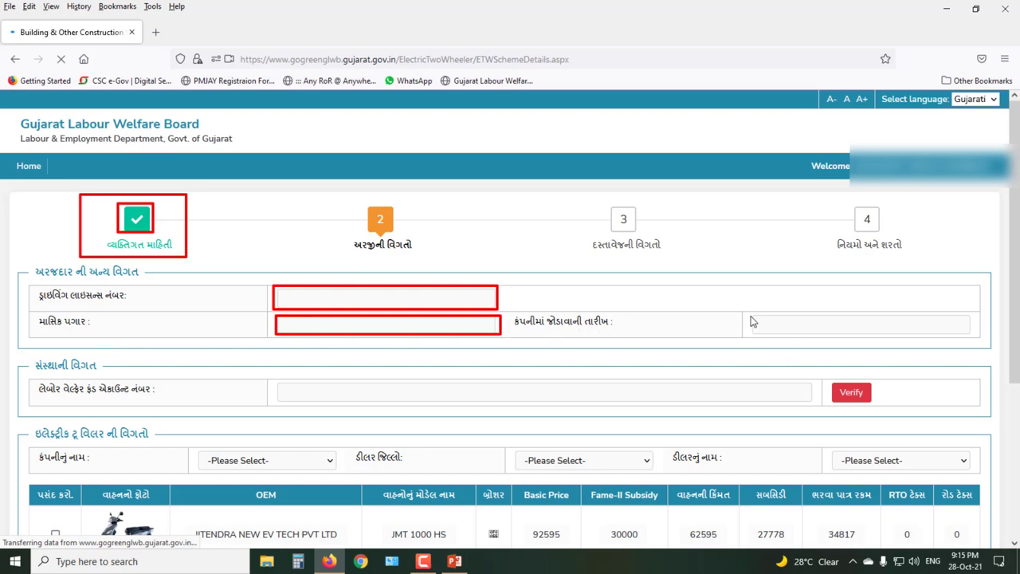
mouse_move(750, 315)
left_mouse_down()
mouse_move(783, 335)
mouse_move(971, 338)
left_mouse_up()
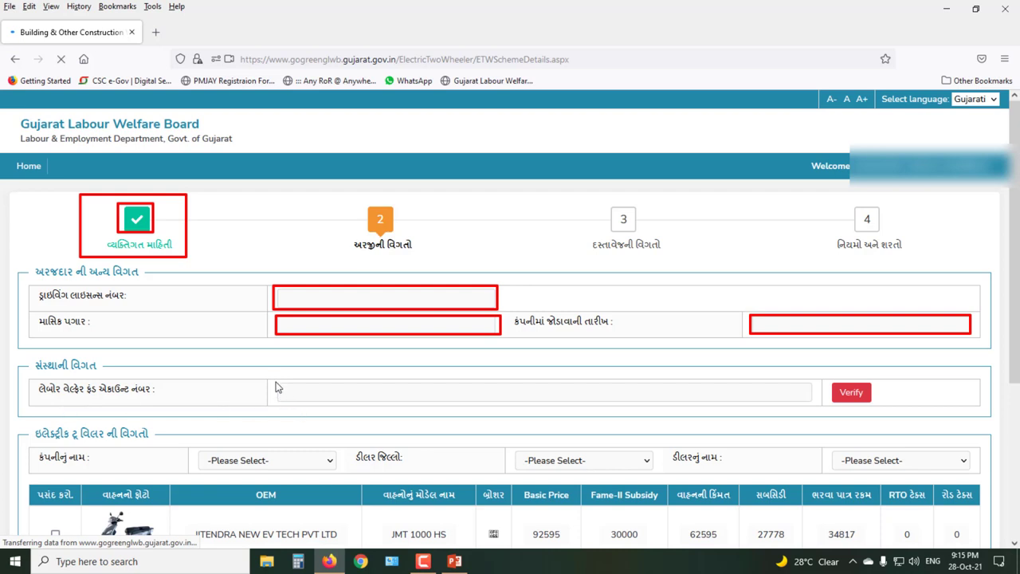
mouse_move(275, 381)
left_mouse_down()
mouse_move(402, 414)
mouse_move(811, 413)
left_mouse_up()
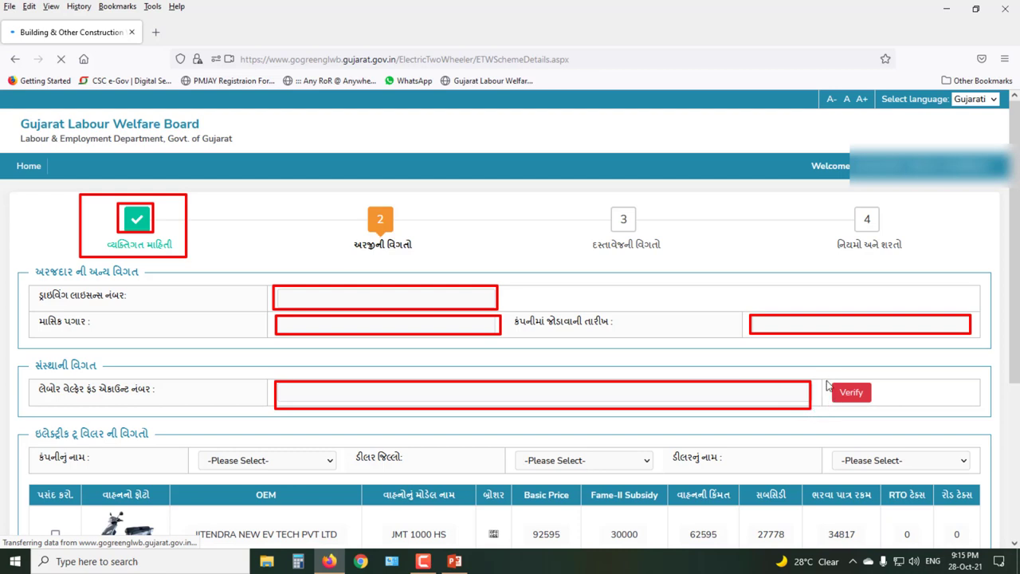
left_click_drag(823, 378, 880, 413)
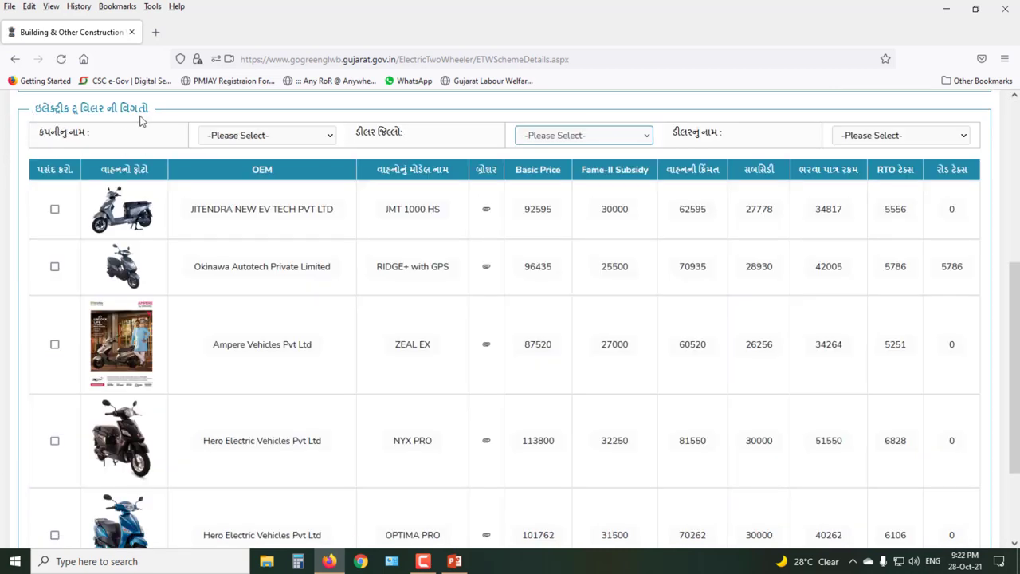
Examine the available options for company name, dealer district and dealer name in the electric two-wheeler details
left_click(330, 140)
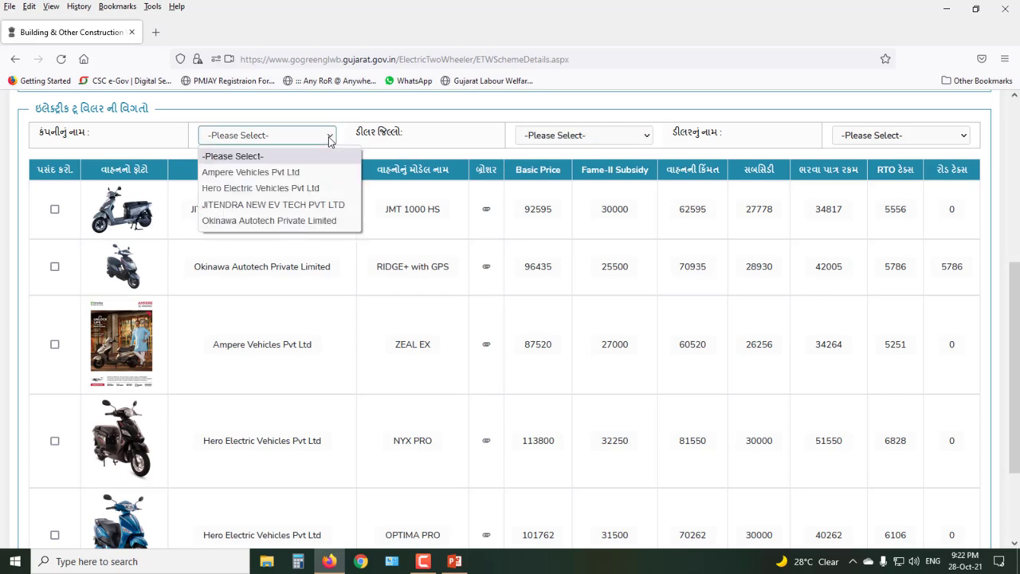
left_click(330, 140)
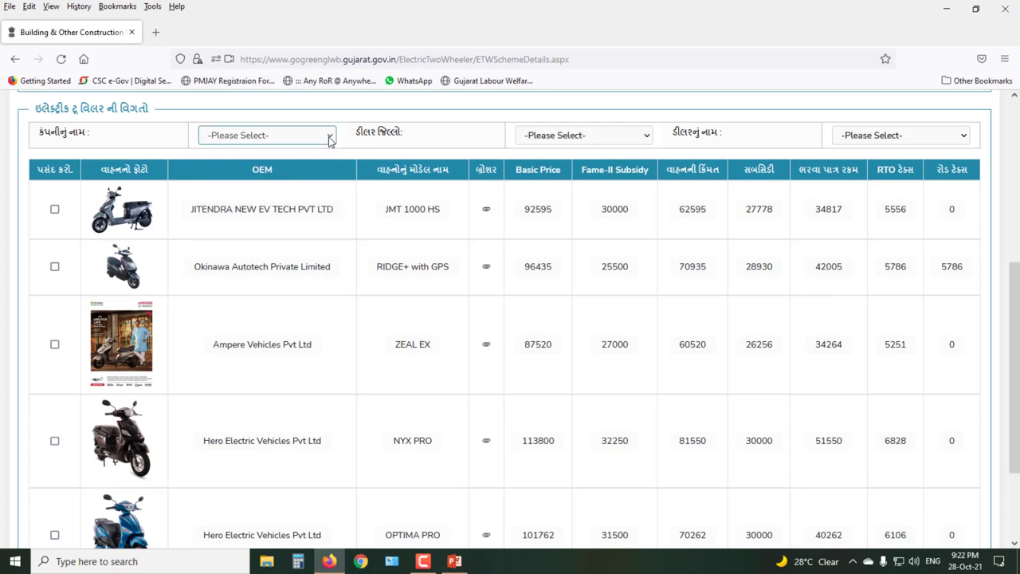
left_click(646, 137)
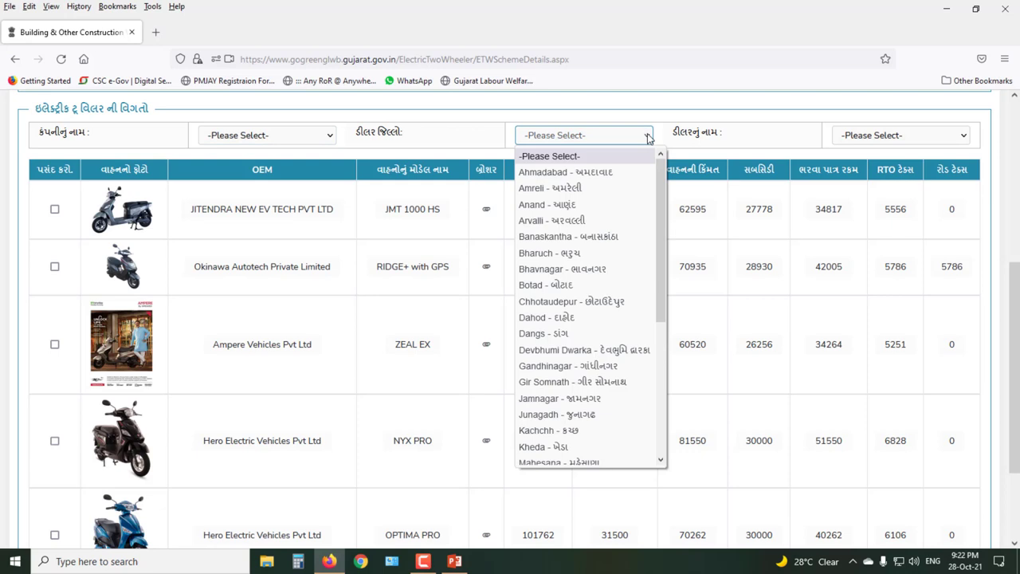
left_click(648, 137)
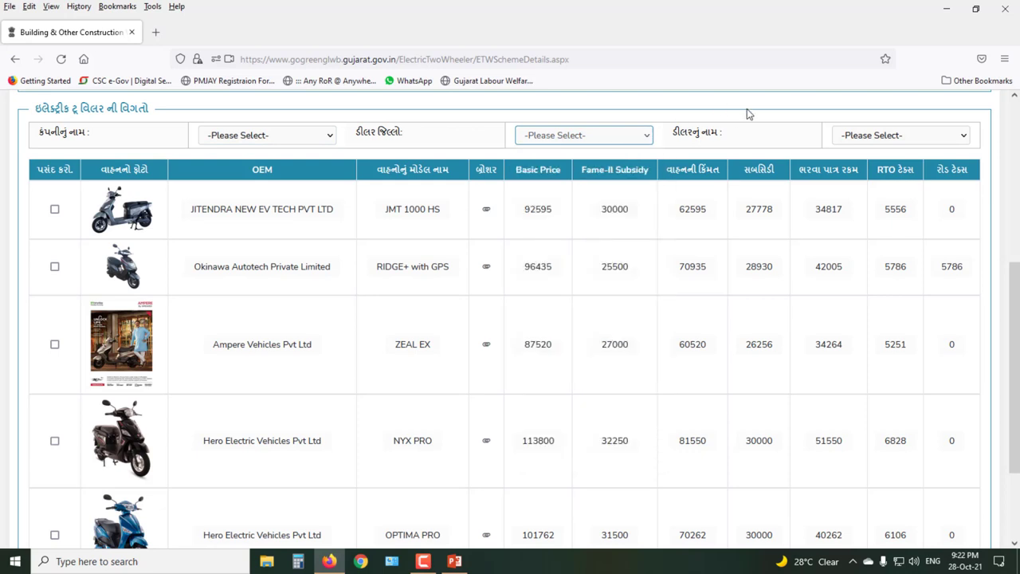
left_click(966, 140)
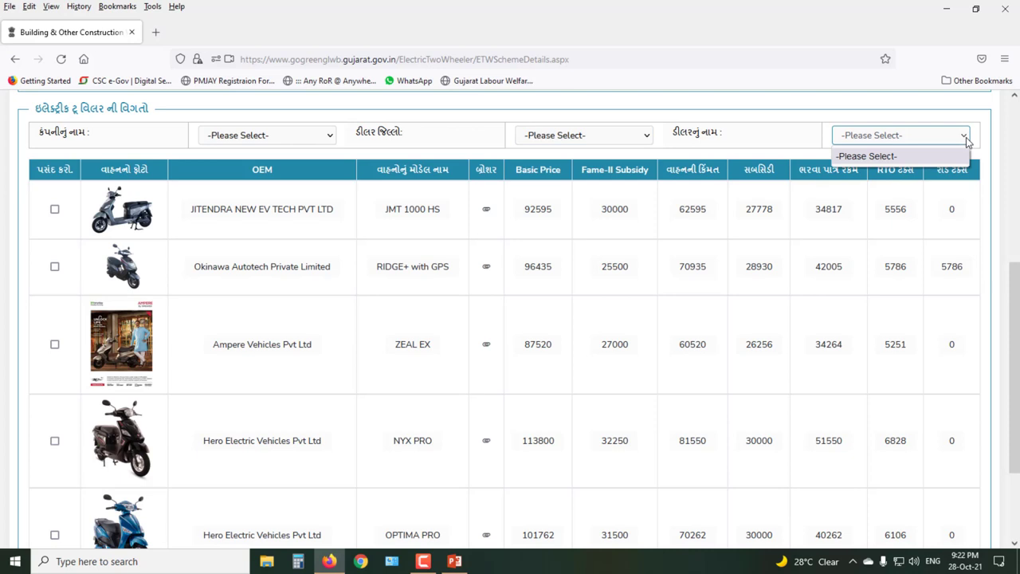
left_click(966, 140)
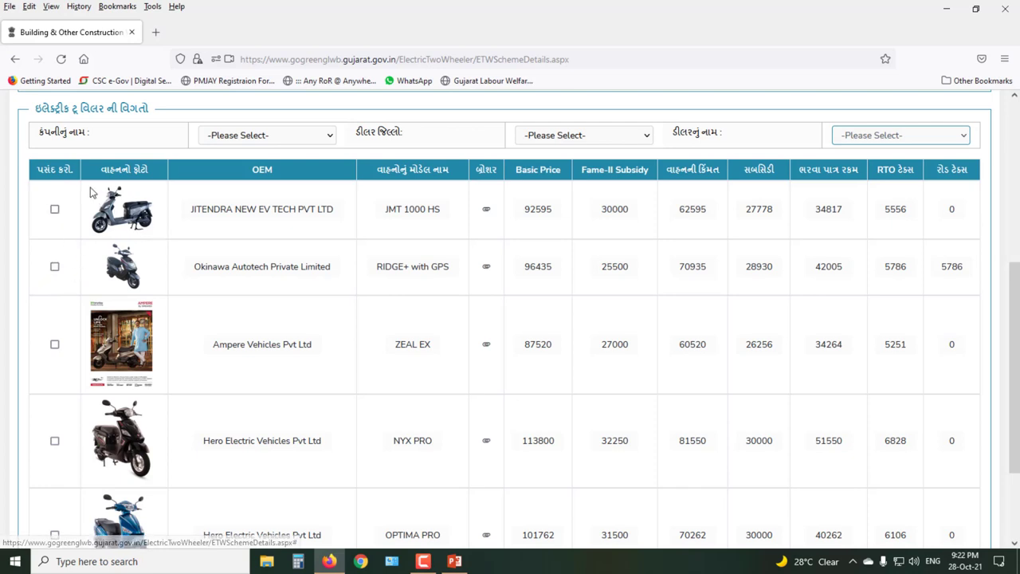
Examine the vehicle table's photo, OEM, model, brochure, basic price, Fame-II subsidy, vehicle price, subsidy, payable amount and tax columns
left_click_drag(74, 183, 157, 237)
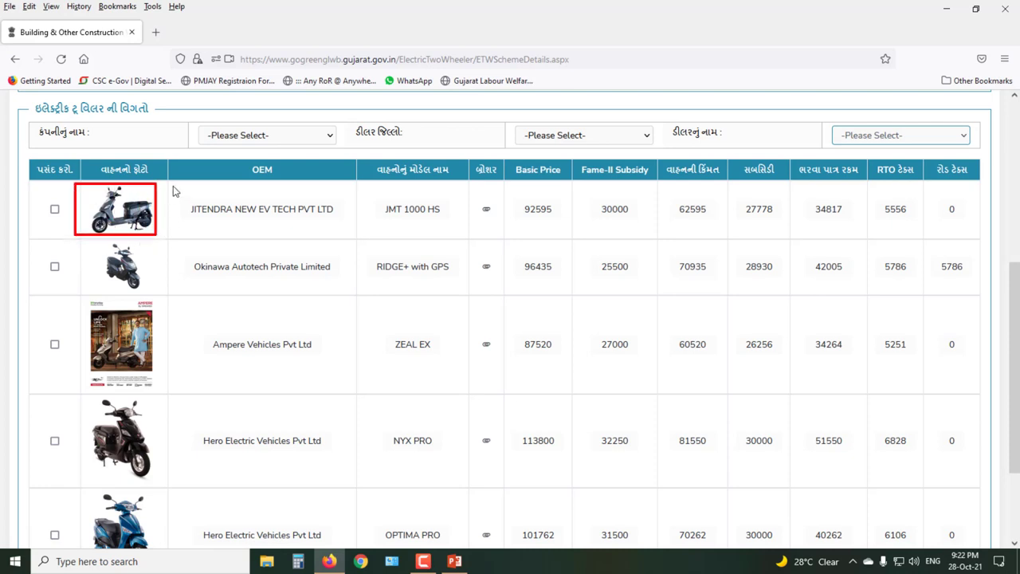
left_click_drag(170, 185, 349, 548)
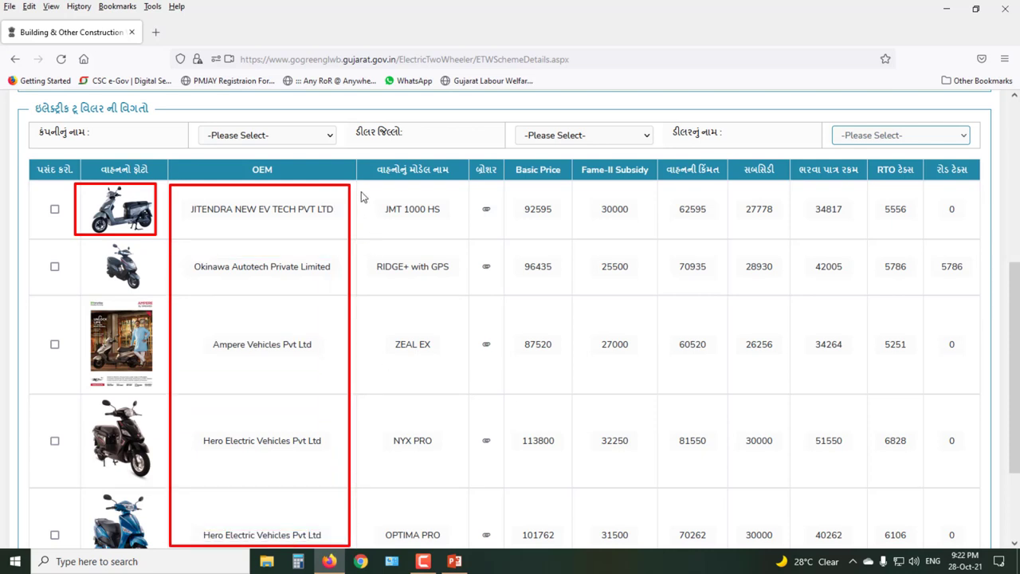
left_click_drag(361, 184, 458, 556)
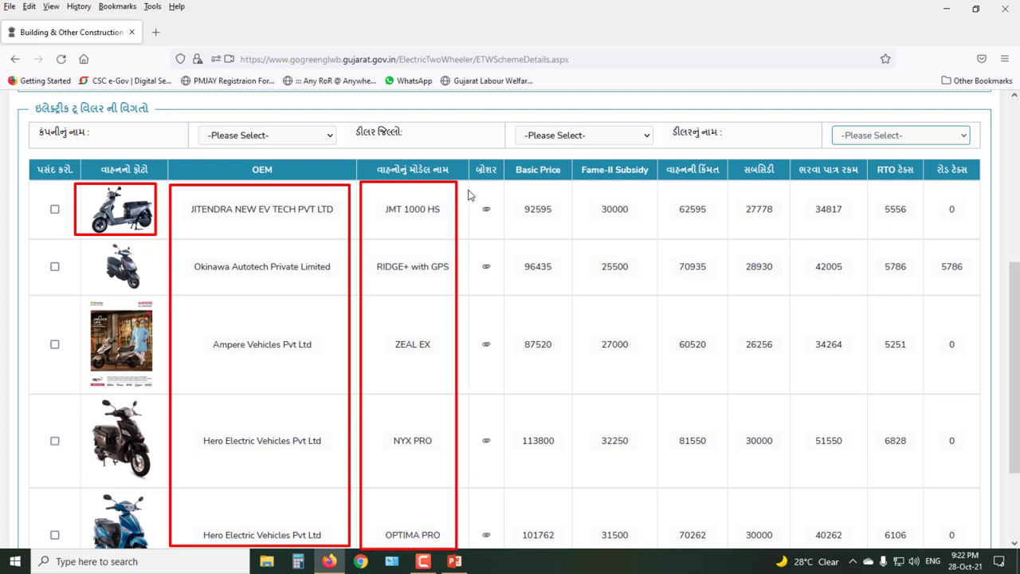
left_click_drag(468, 183, 506, 550)
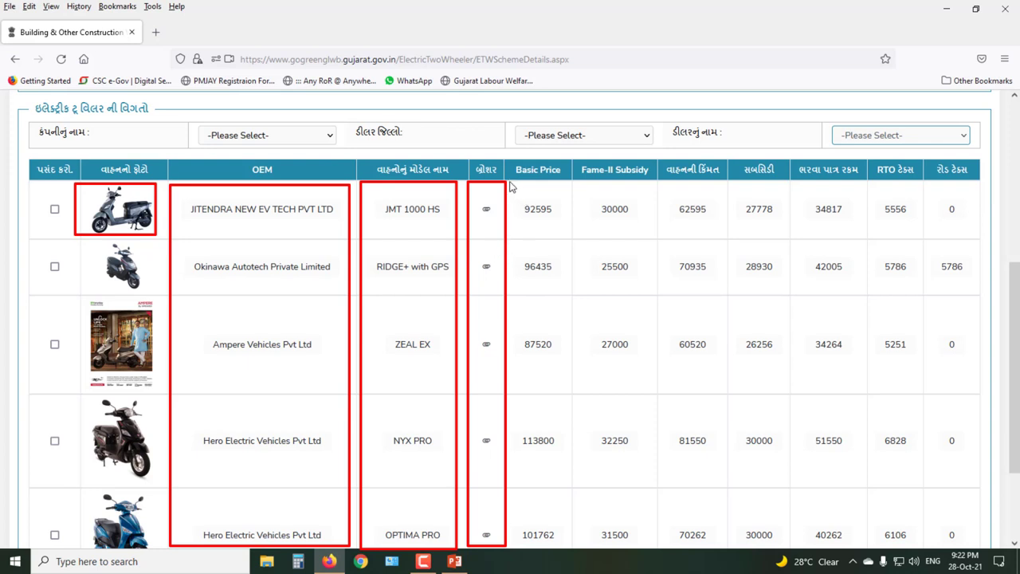
left_click_drag(509, 181, 569, 556)
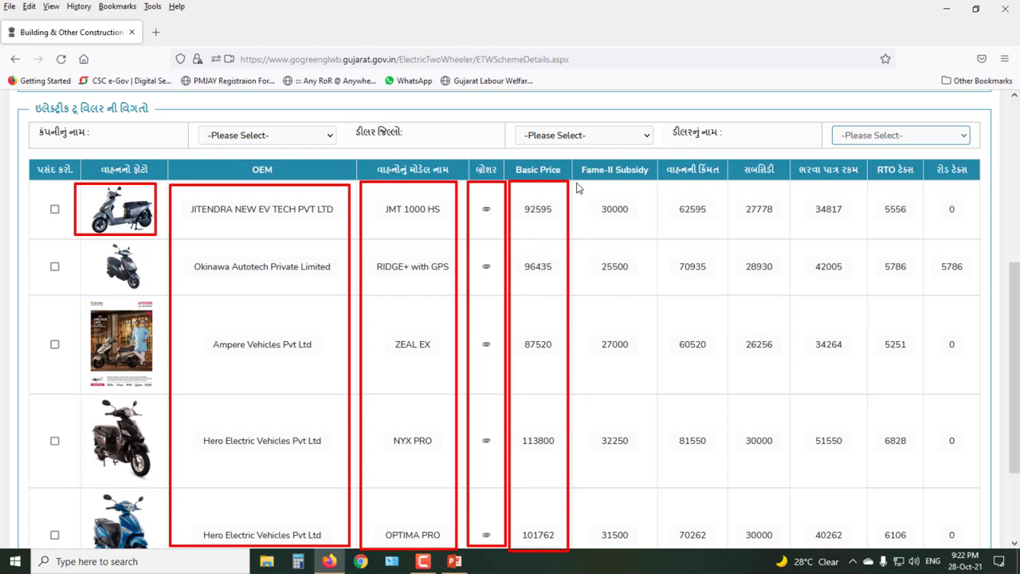
mouse_move(575, 181)
left_mouse_down()
mouse_move(656, 495)
mouse_move(647, 550)
left_mouse_up()
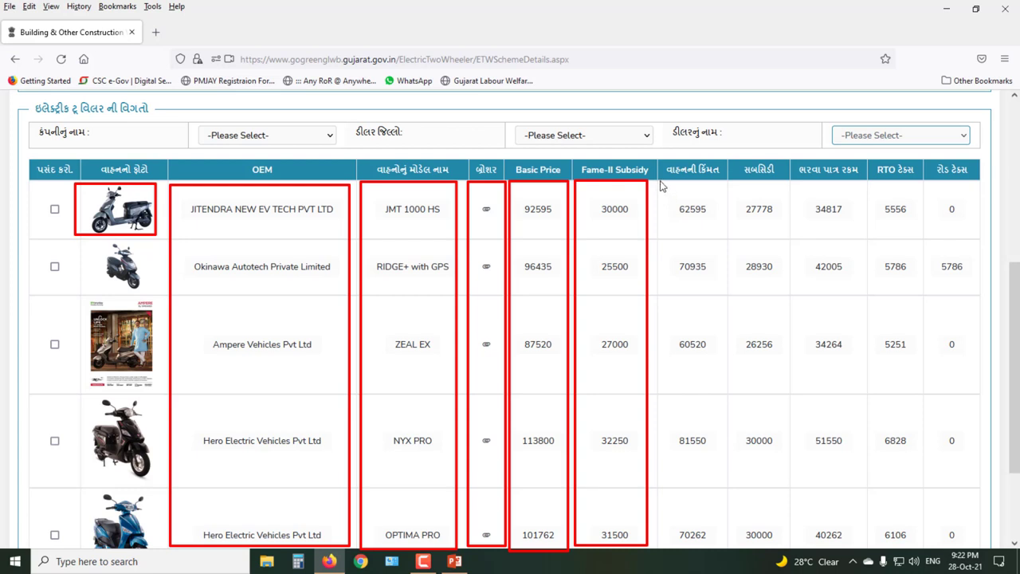
mouse_move(660, 182)
left_mouse_down()
mouse_move(723, 456)
mouse_move(729, 548)
left_mouse_up()
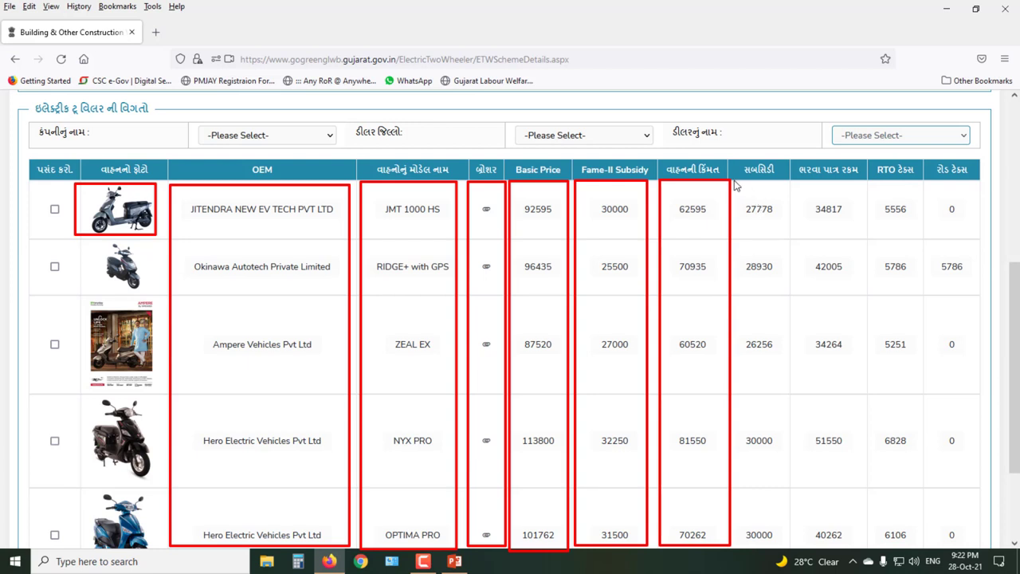
left_click_drag(733, 182, 789, 552)
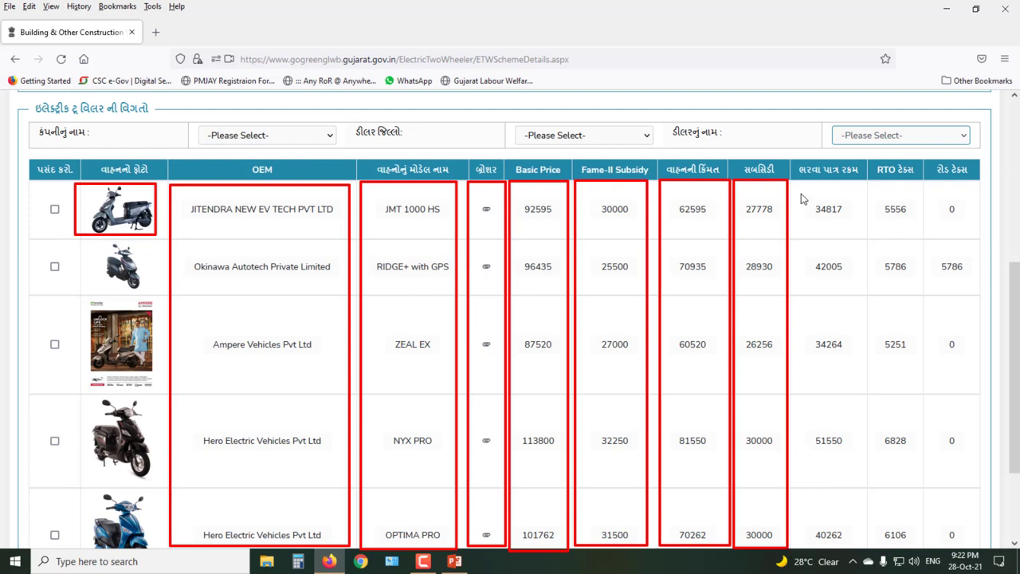
left_click_drag(797, 187, 853, 555)
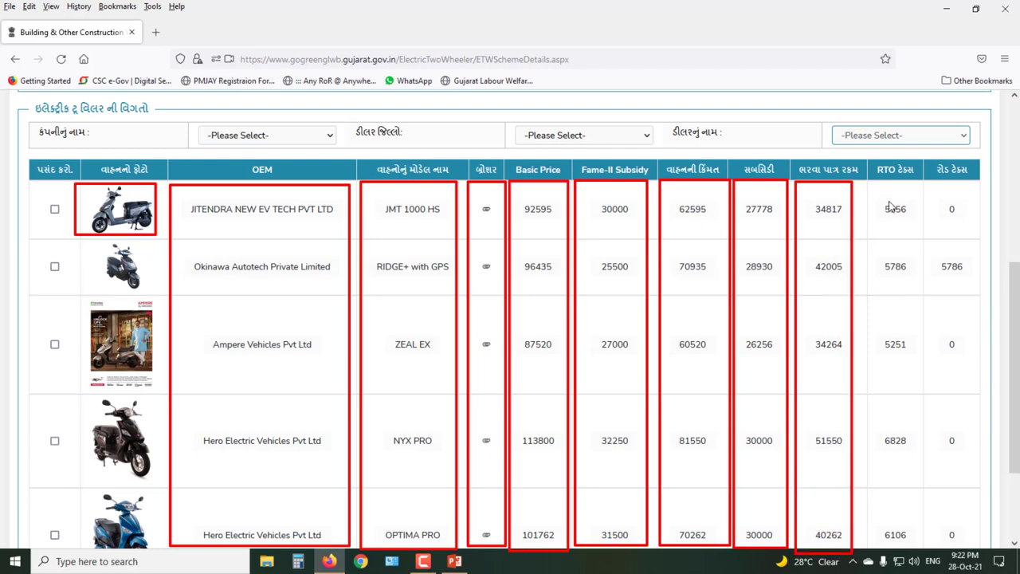
left_click_drag(875, 183, 988, 550)
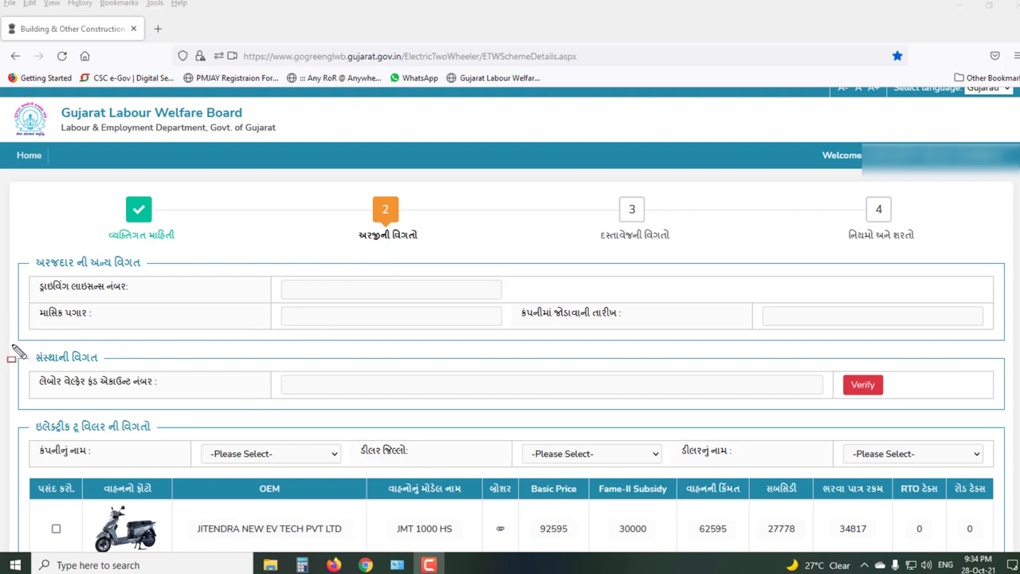
Examine the Labour Welfare Fund account number verification and the remaining document details and terms and conditions stages
mouse_move(24, 368)
left_mouse_down()
mouse_move(42, 388)
mouse_move(236, 400)
mouse_move(824, 410)
left_mouse_up()
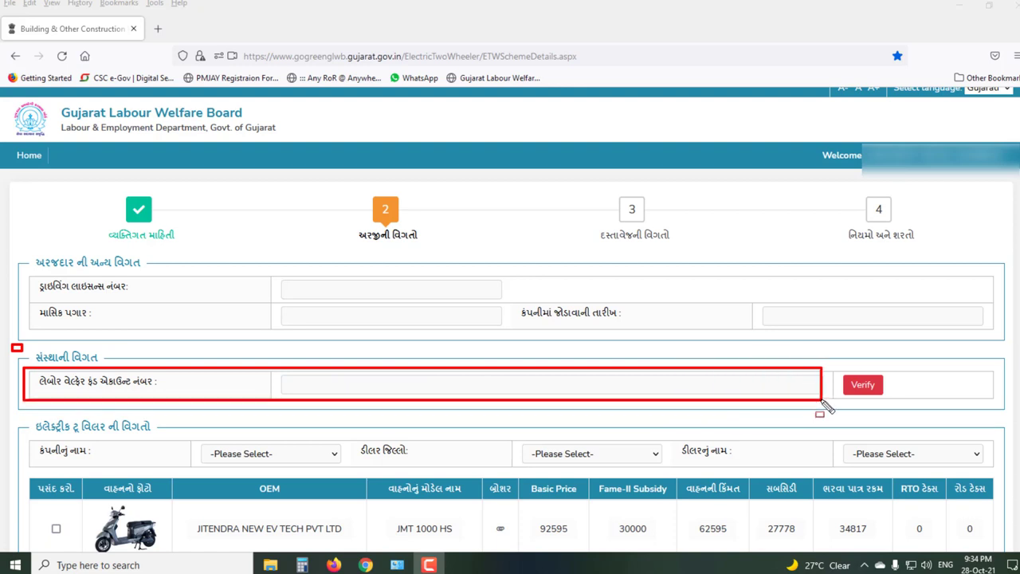
left_click_drag(839, 369, 894, 401)
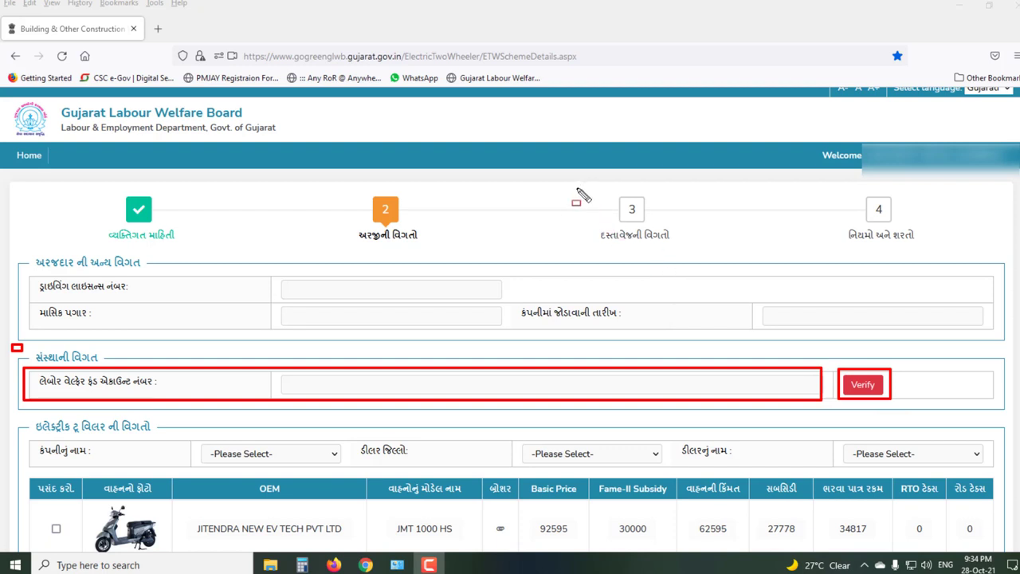
left_click_drag(584, 188, 685, 253)
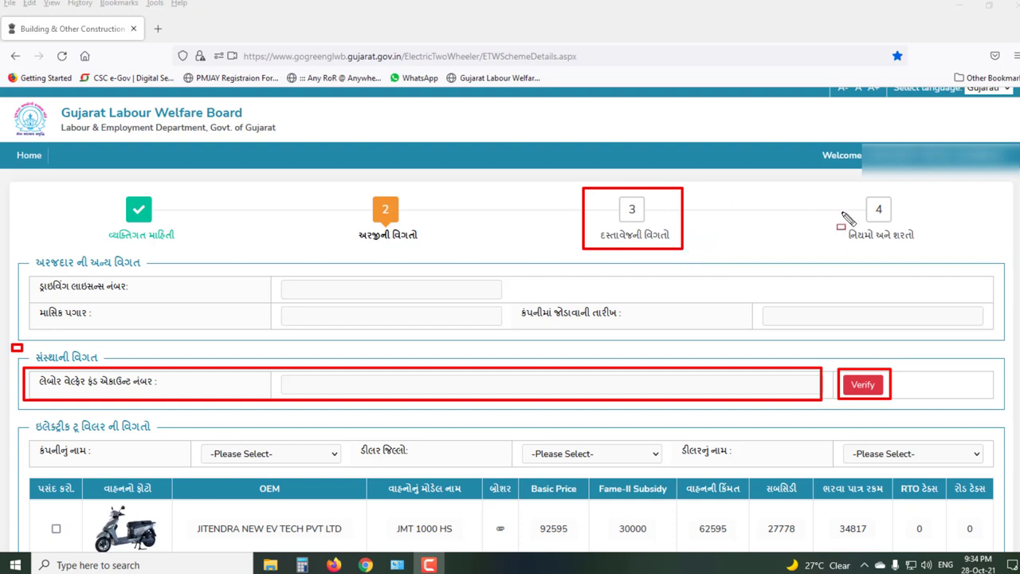
mouse_move(836, 190)
left_mouse_down()
mouse_move(882, 239)
mouse_move(925, 253)
left_mouse_up()
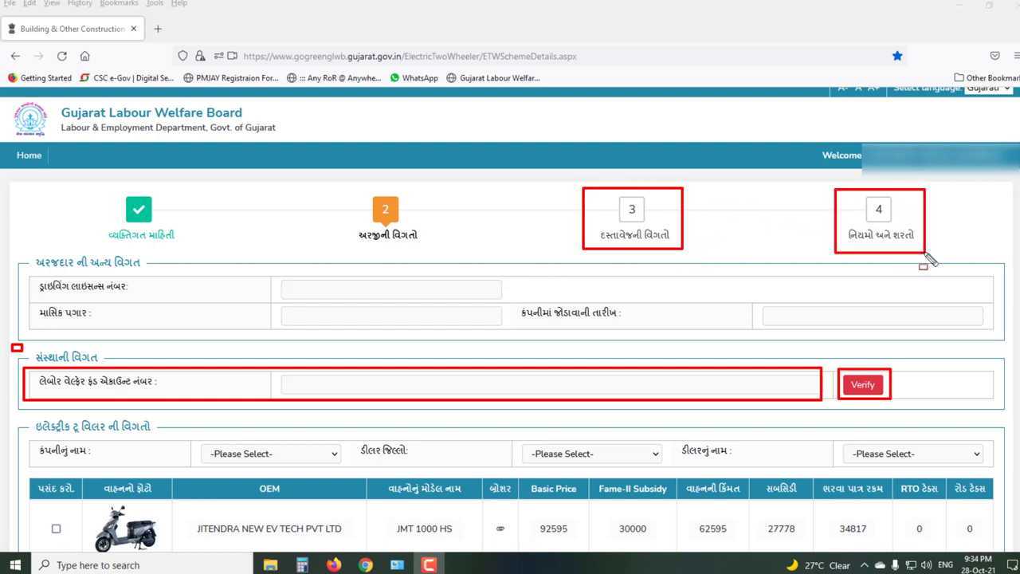